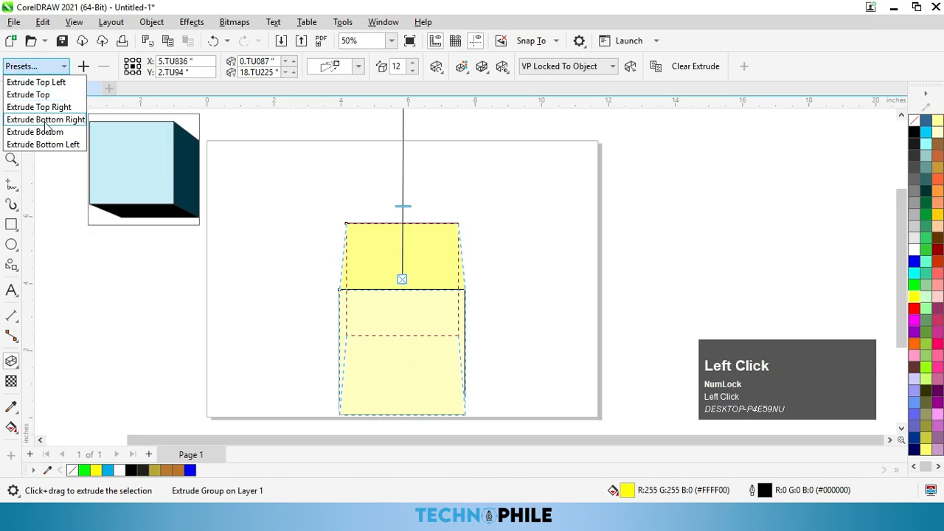
Step: Apply the Extrude Bottom Right preset to the yellow square and deepen its extrusion to 15
left_click(46, 120)
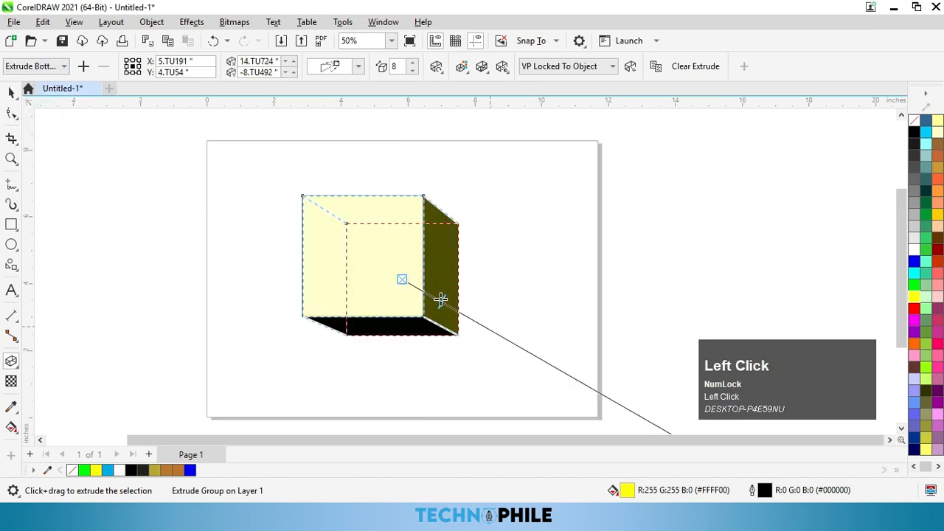
left_click_drag(441, 299, 475, 323)
left_click(491, 241)
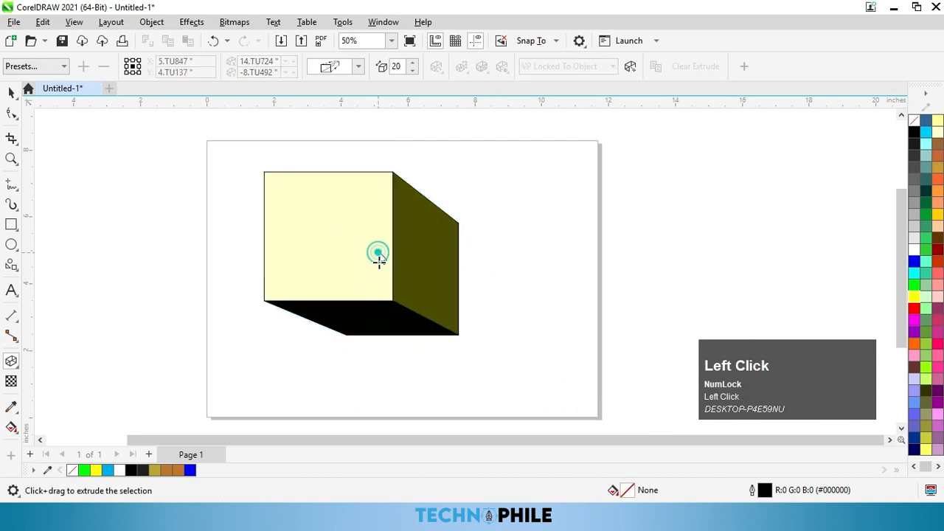
left_click(377, 250)
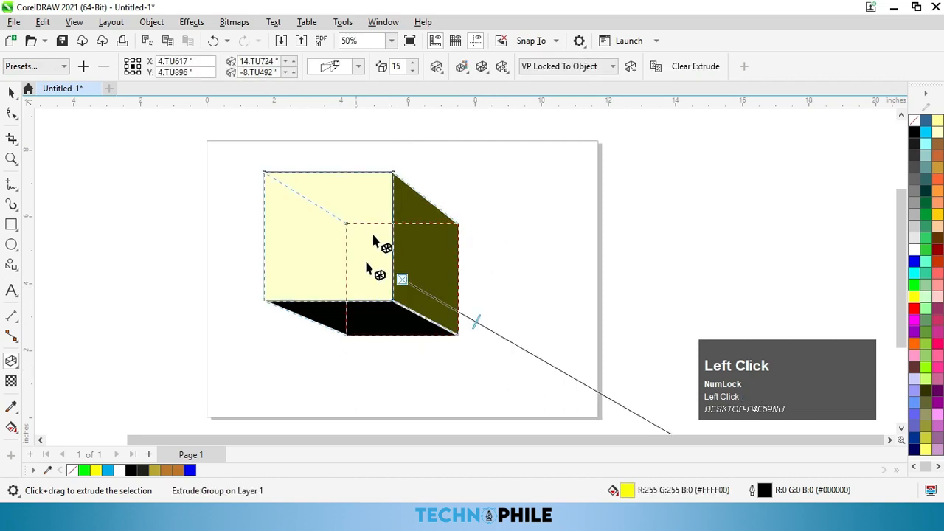
Step: Save the current extrusion settings as a preset file named 3d
left_click(83, 68)
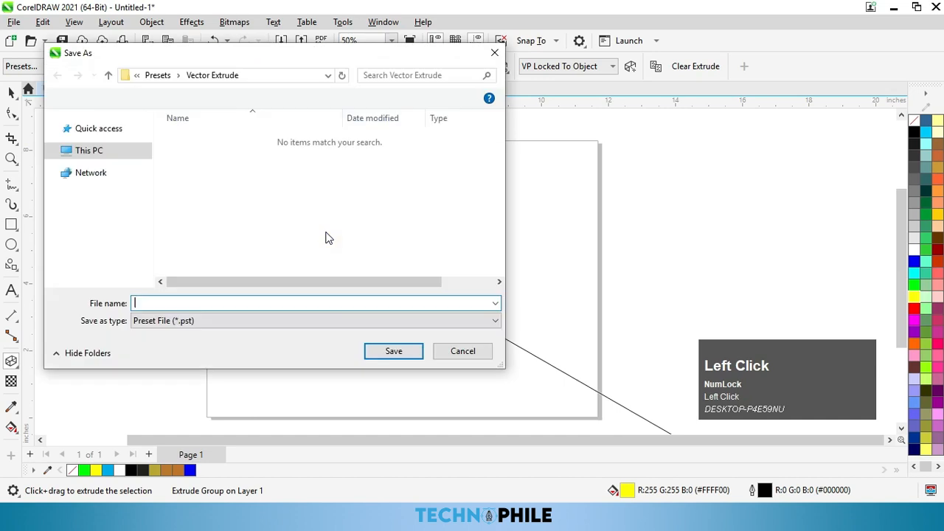
left_click(183, 300)
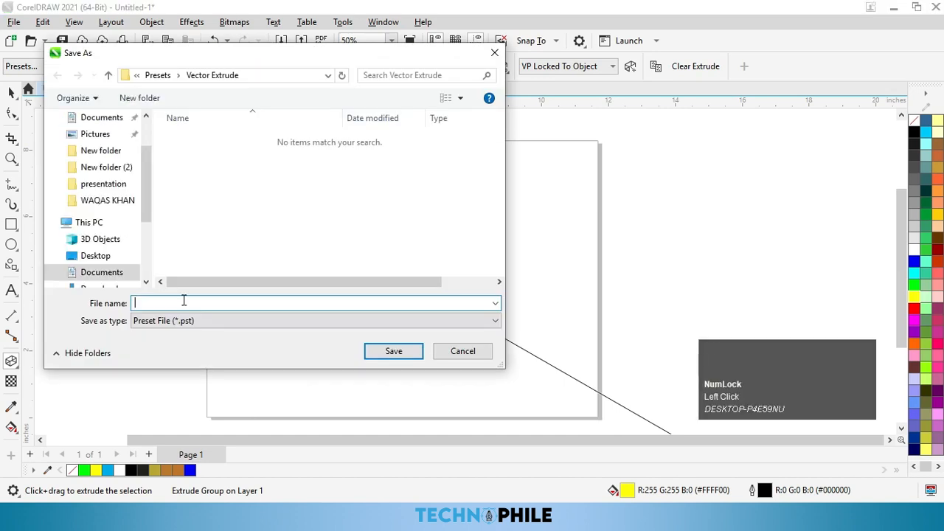
left_click(393, 351)
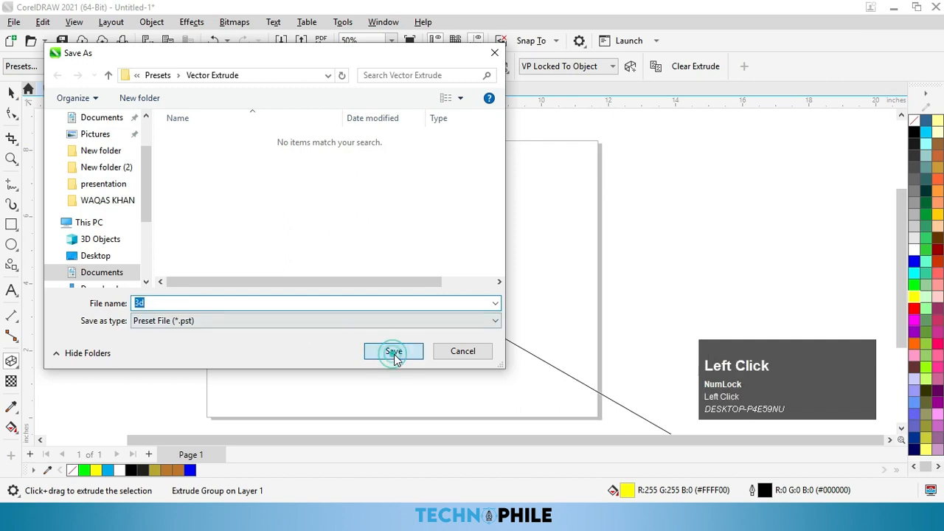
Step: Draw a square about 3.2 inches wide beside the cube and apply the saved 3d extrude preset to it
left_click(11, 225)
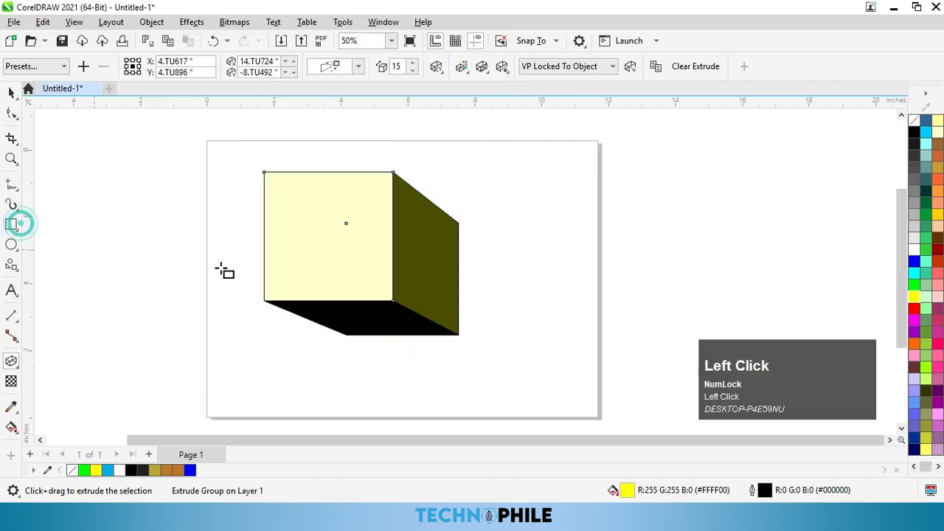
left_click_drag(549, 209, 656, 318)
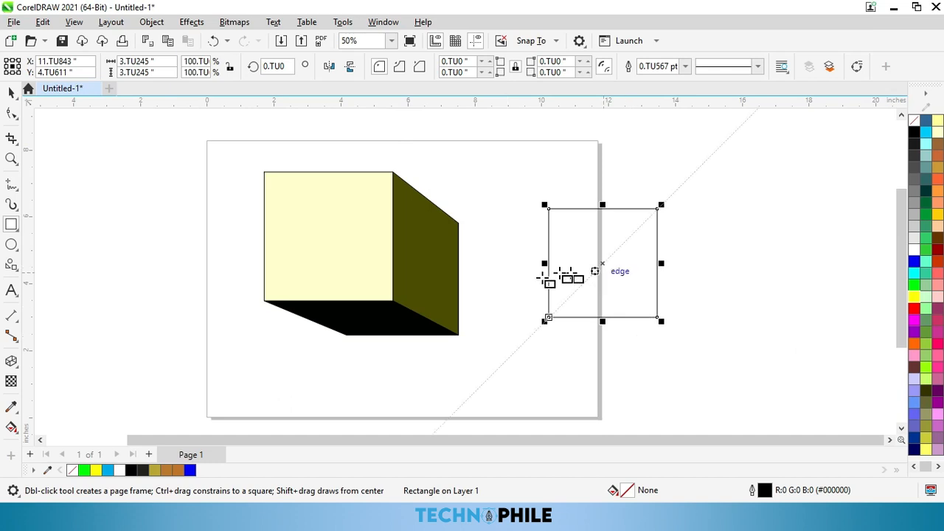
left_click(11, 362)
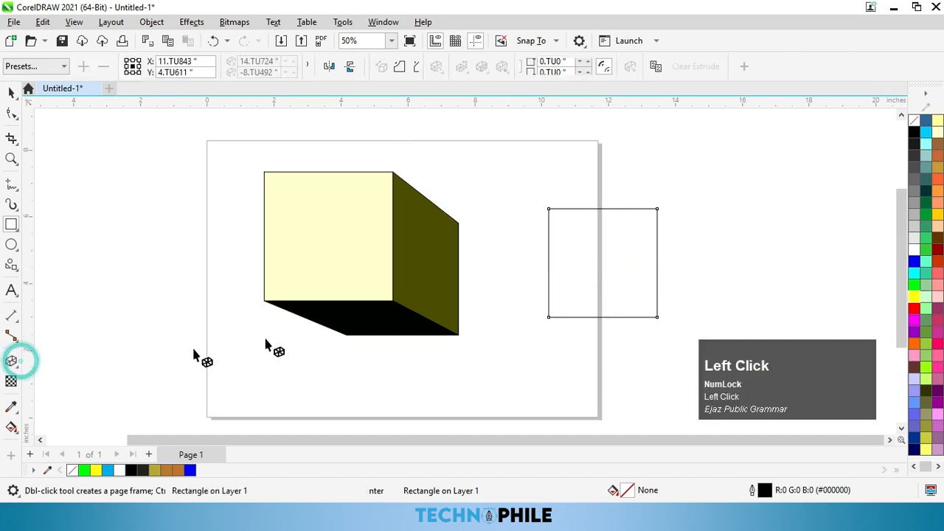
left_click(34, 66)
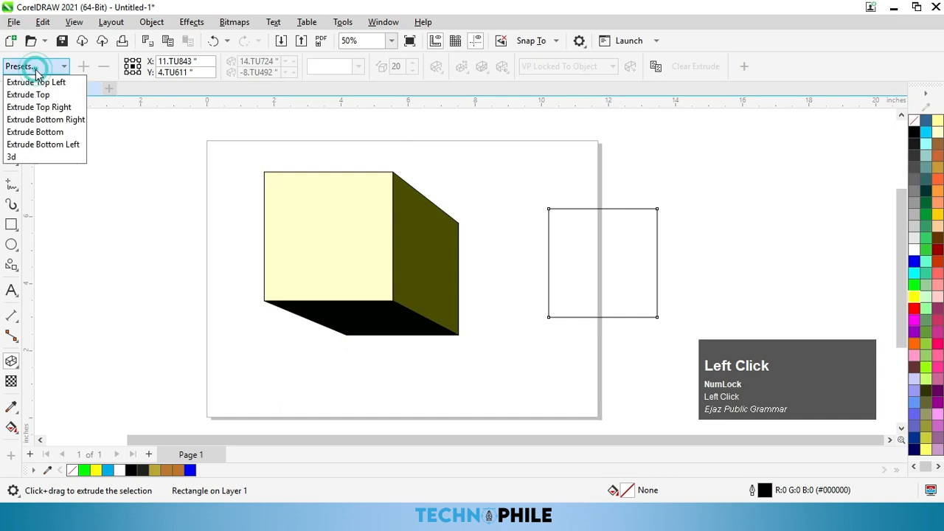
left_click(28, 157)
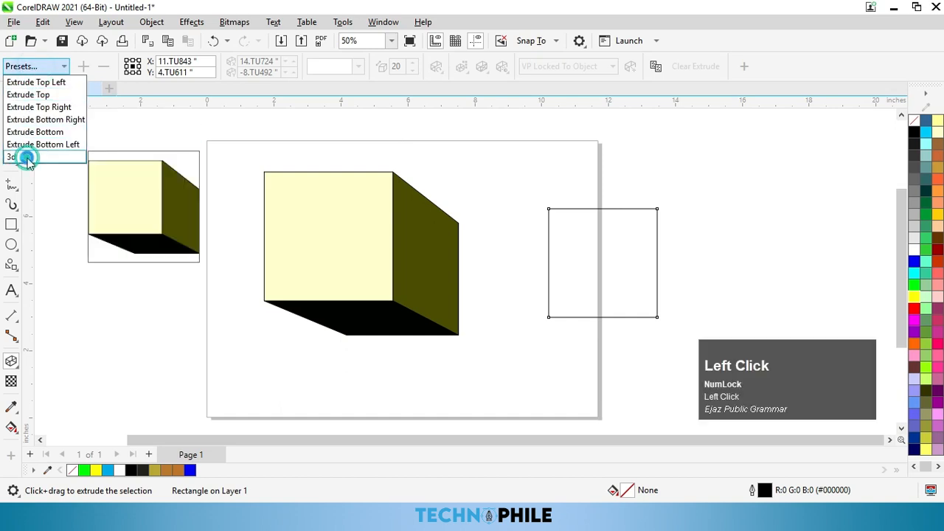
Step: Try yellow and cyan fills on the newly extruded square, ending with green
left_click(913, 295)
left_click(914, 273)
left_click(914, 286)
Step: Delete the second extruded square beside the original cube
left_click(11, 92)
left_click(135, 205)
left_click_drag(580, 228, 635, 236)
key("Delete")
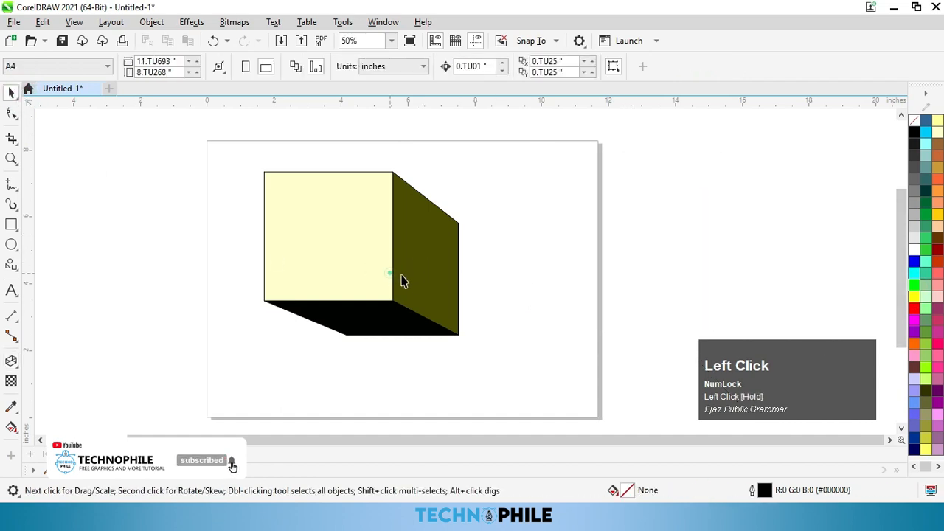
Step: Move the cube towards the page centre and set its horizontal vanishing point coordinate to 16 inches
left_click_drag(400, 281, 456, 307)
double_click(456, 307)
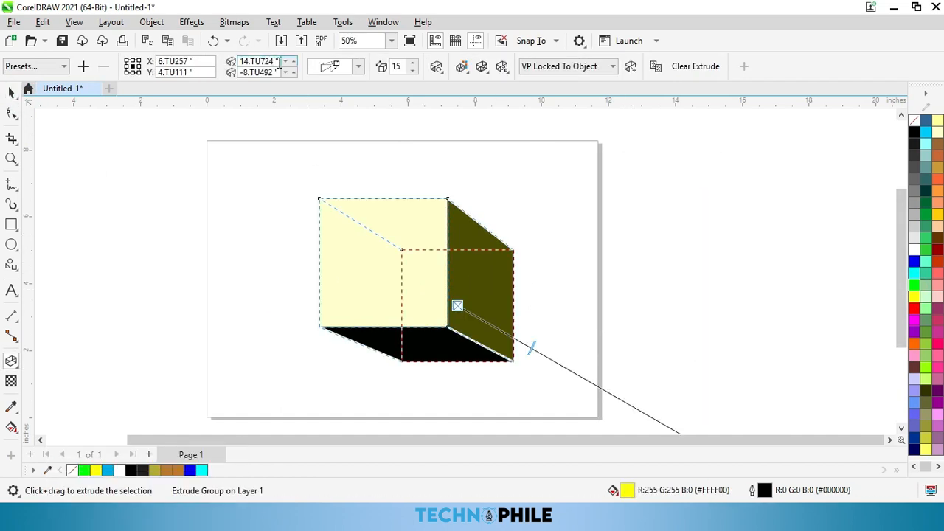
left_click_drag(279, 63, 249, 61)
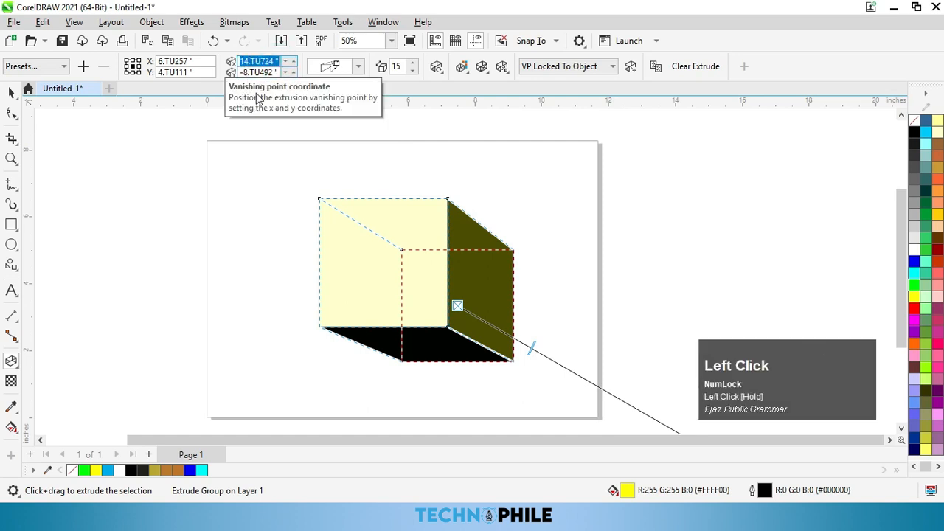
type("1")
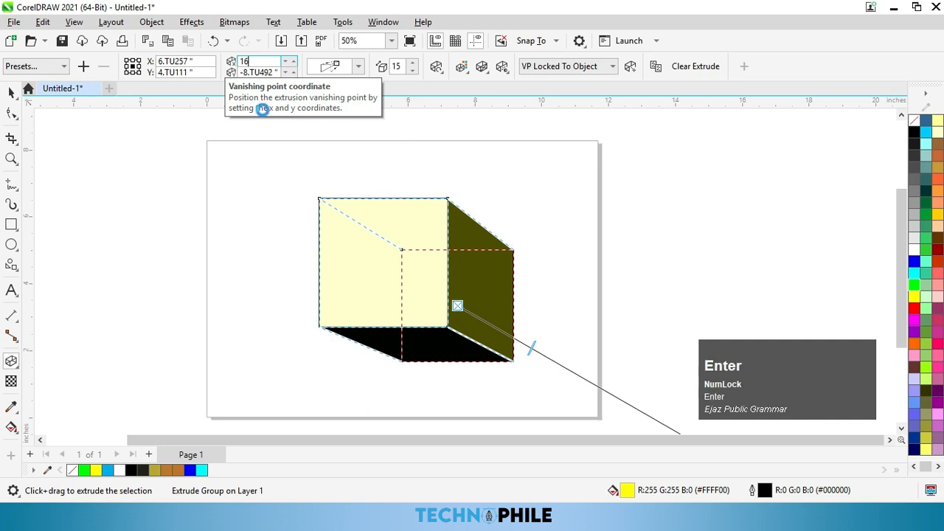
type("6")
key("Return")
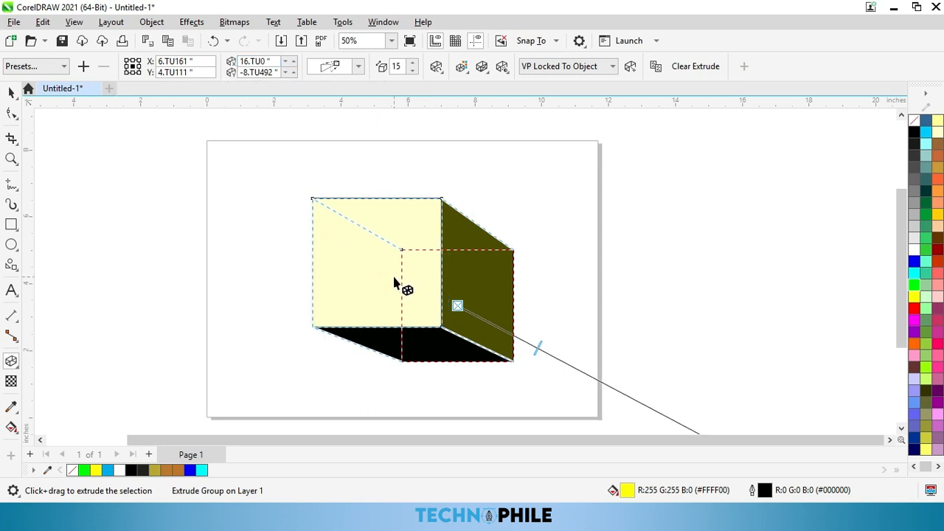
Step: Set the cube's vanishing point coordinates to 12 inches horizontally and 12 inches vertically
left_click(272, 60)
type("12")
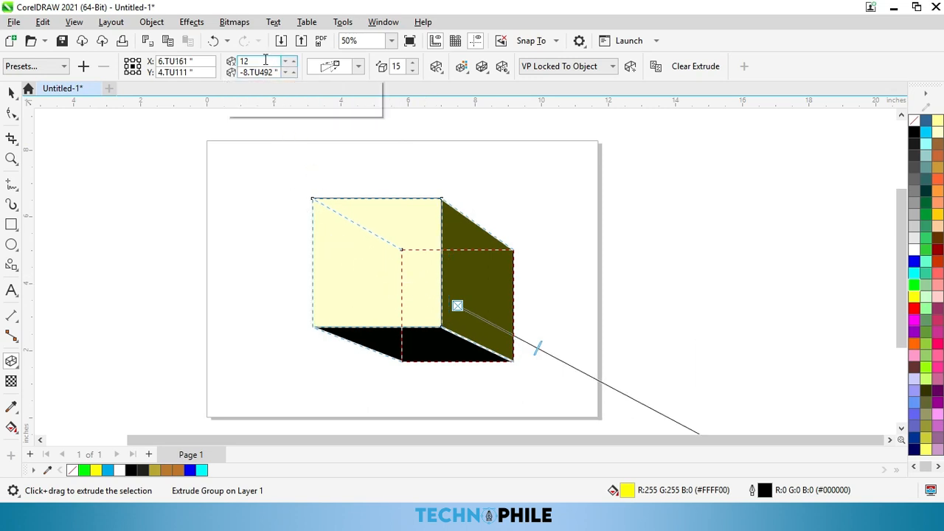
key("Return")
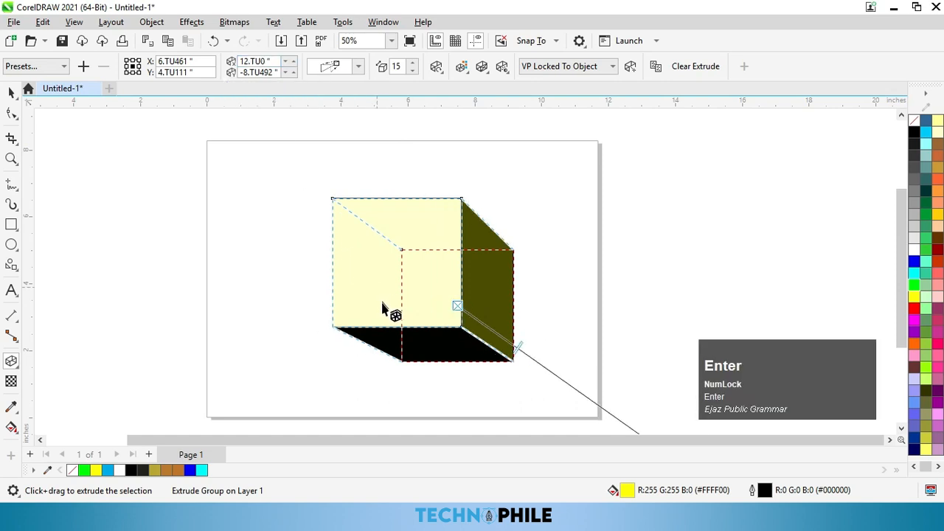
left_click(289, 130)
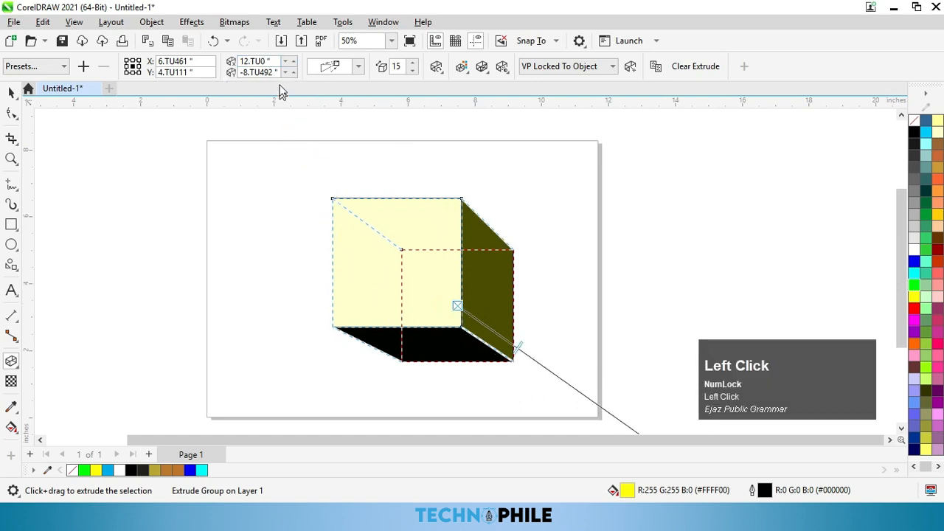
left_click_drag(276, 72, 251, 71)
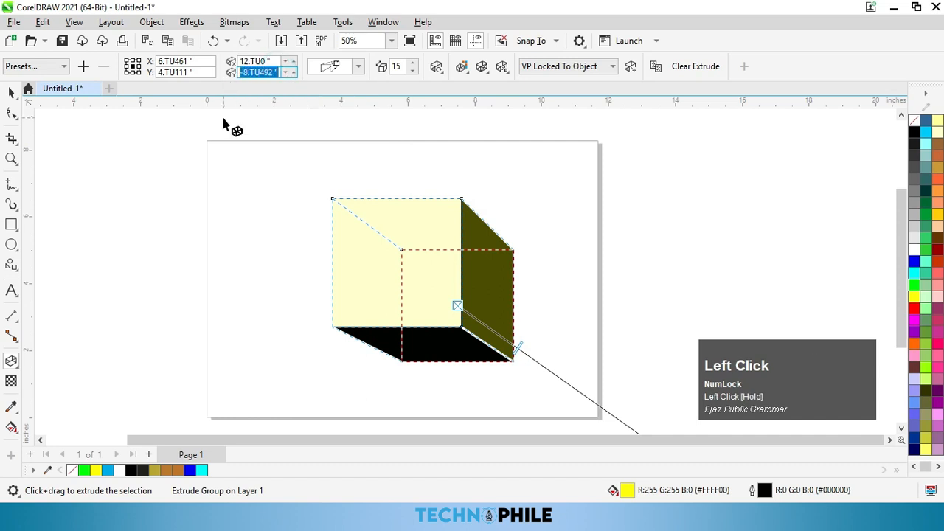
type("12")
key("Return")
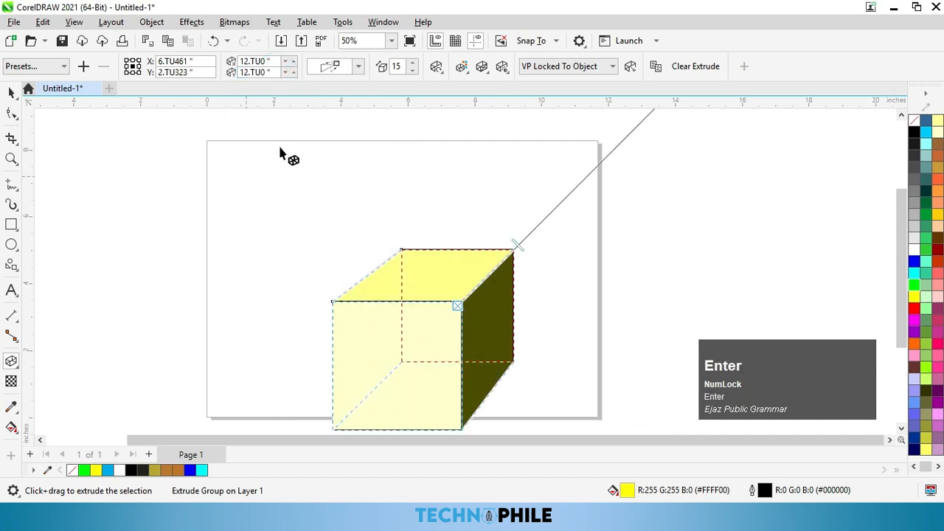
Step: Set the cube's vertical vanishing point coordinate to 5 inches
left_click_drag(274, 72, 223, 74)
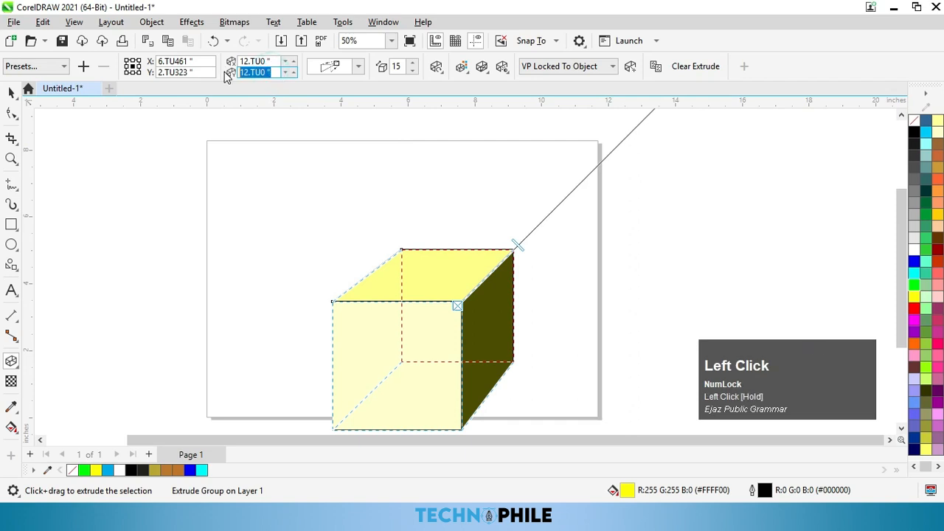
type("5")
key("Return")
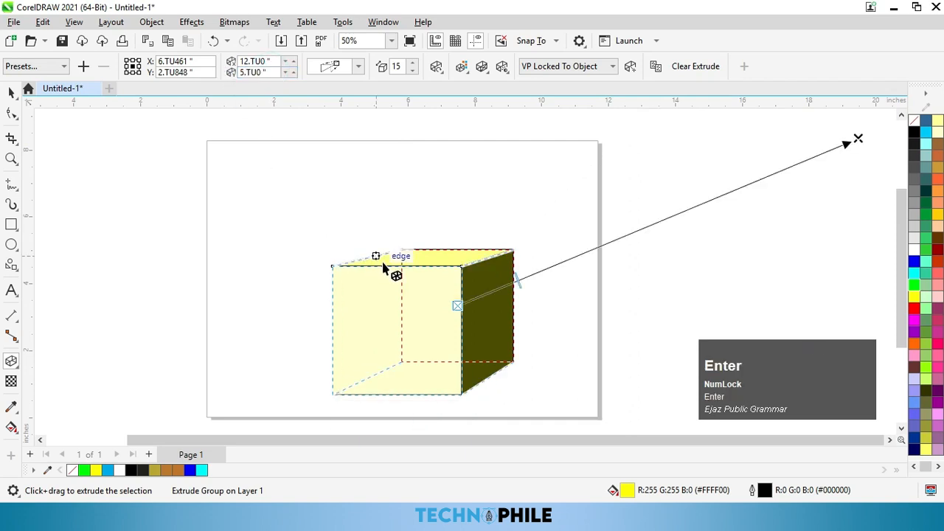
Step: Reposition the vanishing point freehand to about 6.87 by 3.59 inches and adjust the extrusion depth to about 23
left_click_drag(853, 141, 596, 232)
key("ctrl+z")
mouse_move(498, 142)
left_mouse_down()
mouse_move(553, 177)
mouse_move(587, 225)
mouse_move(554, 243)
mouse_move(684, 191)
left_mouse_up()
mouse_move(492, 287)
left_mouse_down()
mouse_move(537, 268)
mouse_move(511, 281)
left_mouse_up()
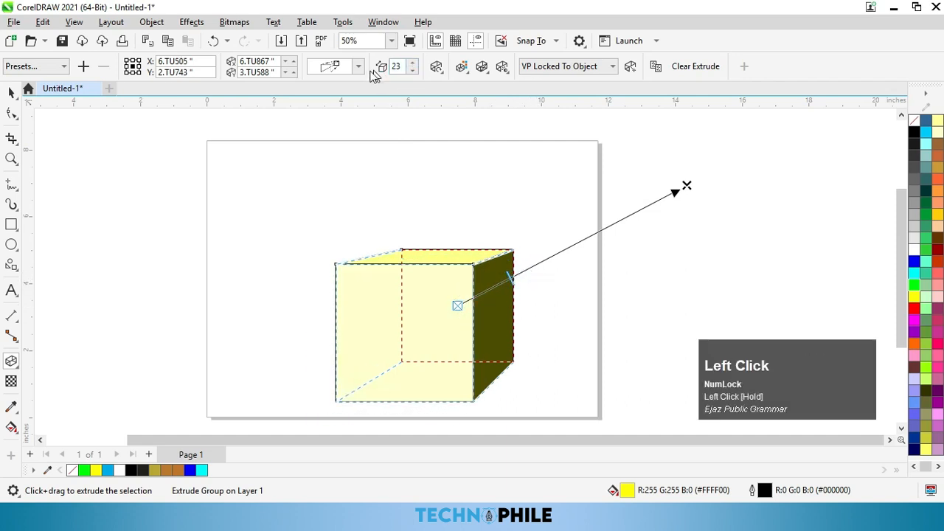
Step: Adjust the cube's extrusion depth in increments, ending at 18
left_click(412, 63)
left_click(412, 63)
left_click(413, 70)
left_click(412, 70)
left_click(412, 70)
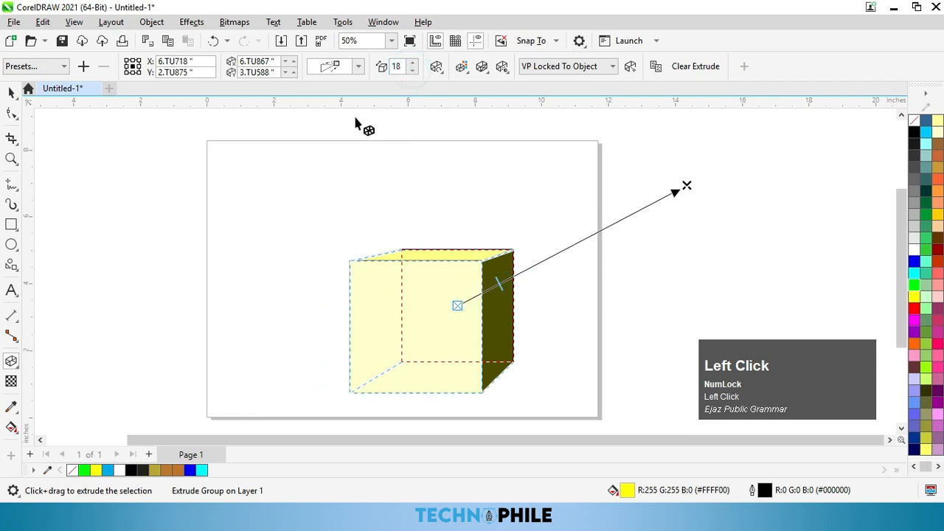
left_click(358, 67)
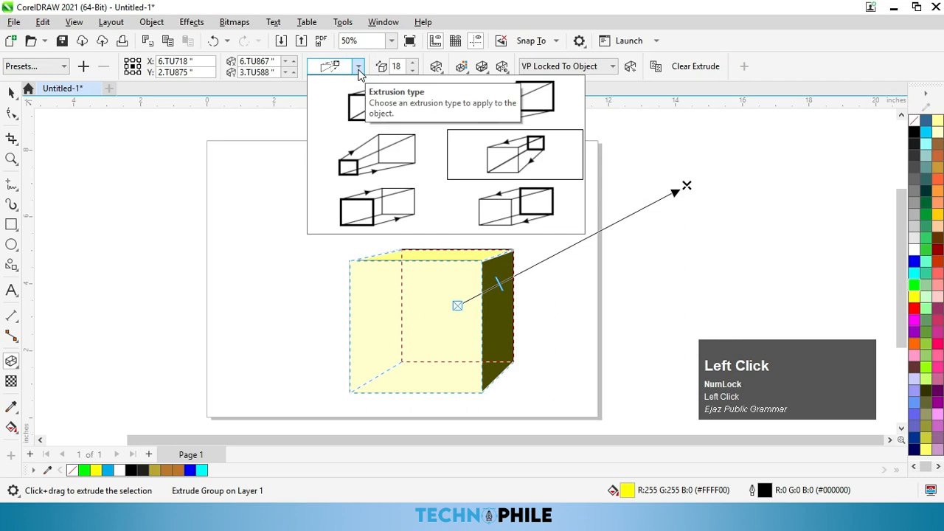
left_click(358, 67)
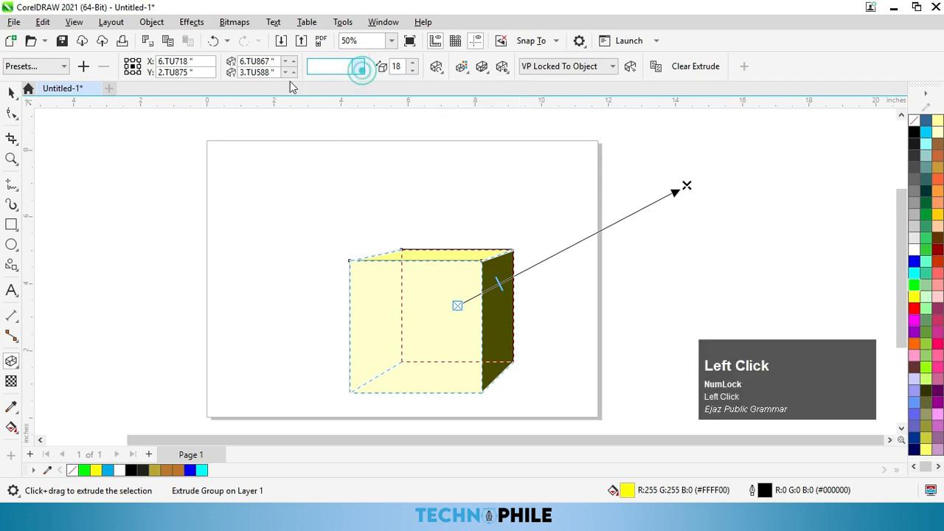
left_click(61, 66)
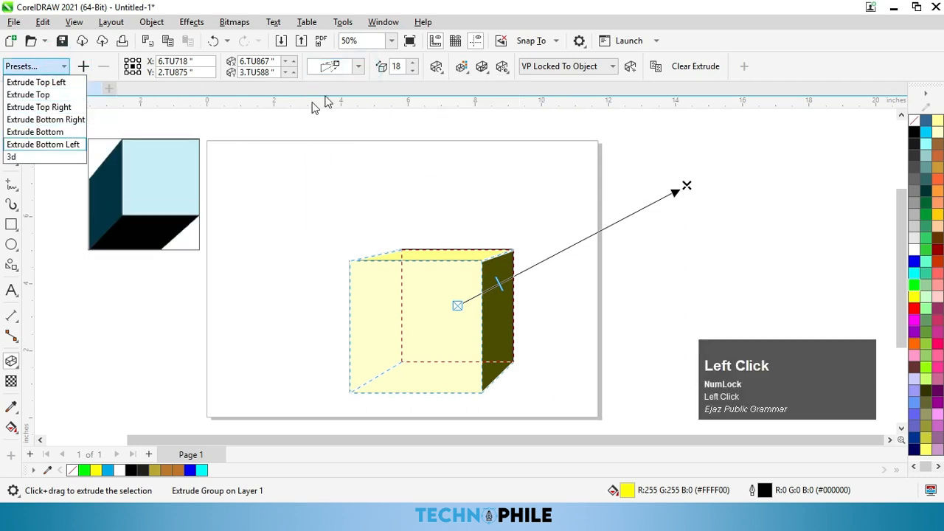
Step: Try the parallel extrusion type running from the front square, and return to the type with the enlarged front face
left_click(357, 67)
left_click(357, 67)
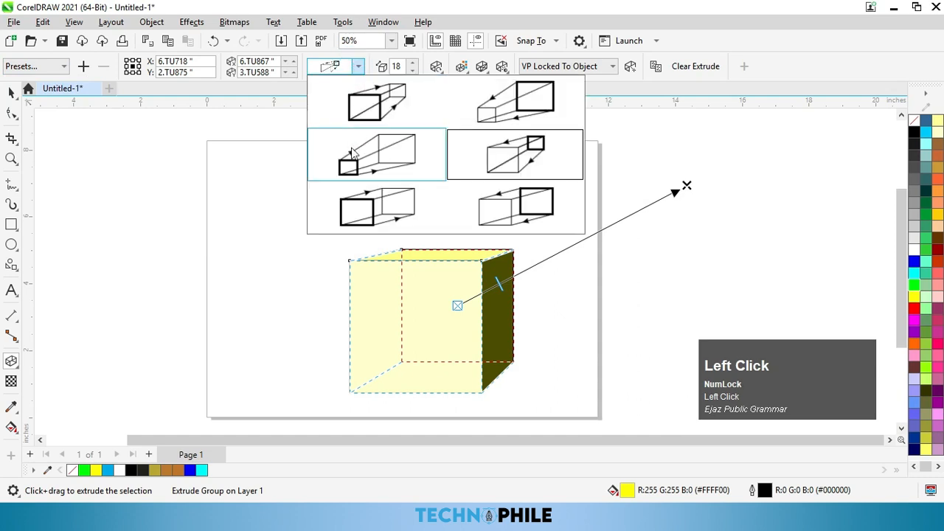
left_click(382, 214)
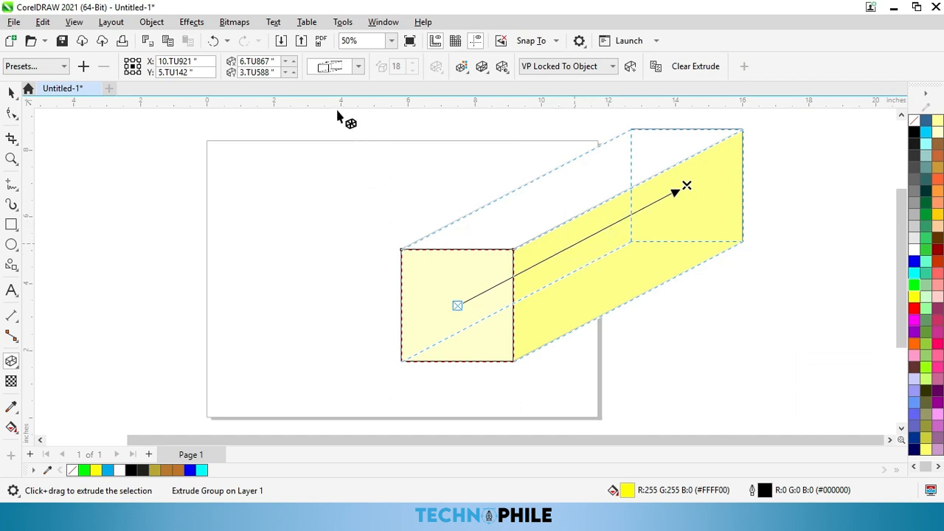
left_click(358, 67)
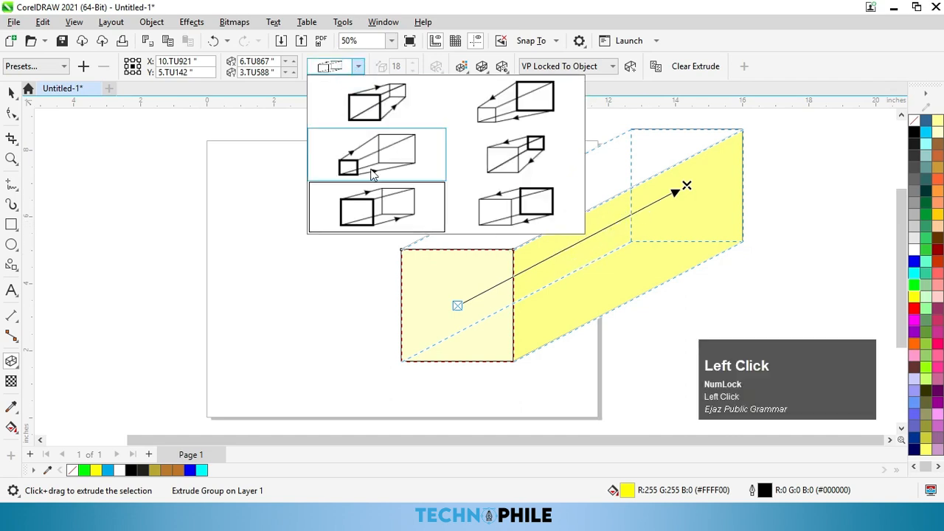
left_click(506, 152)
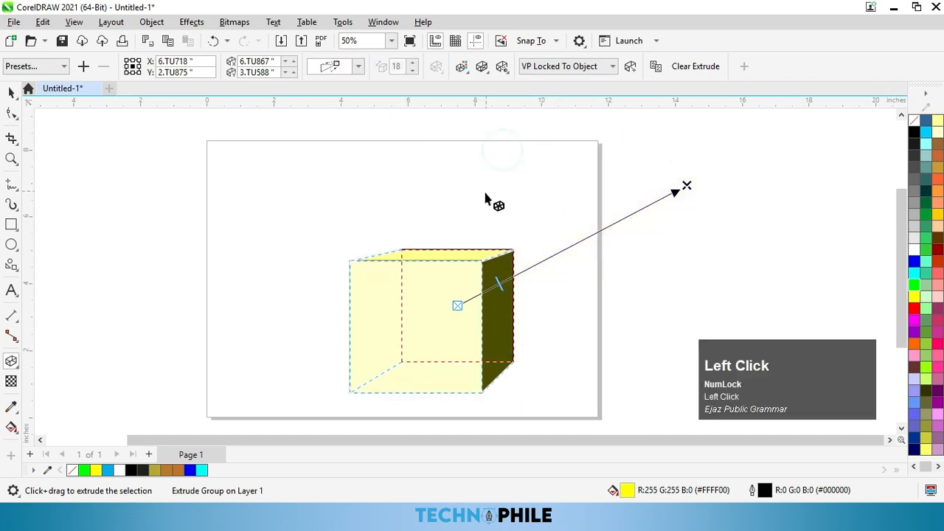
Step: Try the parallel type extruding towards the front, and switch to the type that shrinks towards the back
left_click(358, 67)
left_click(527, 219)
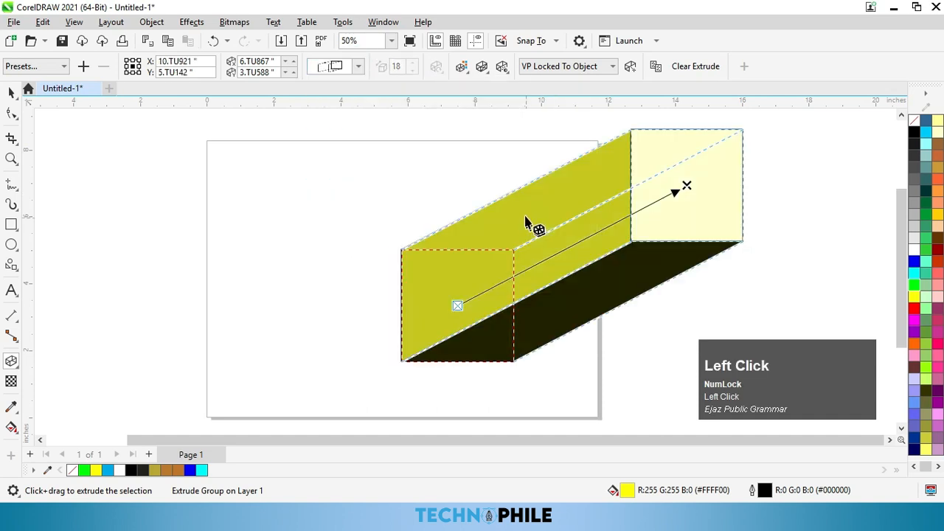
left_click(358, 66)
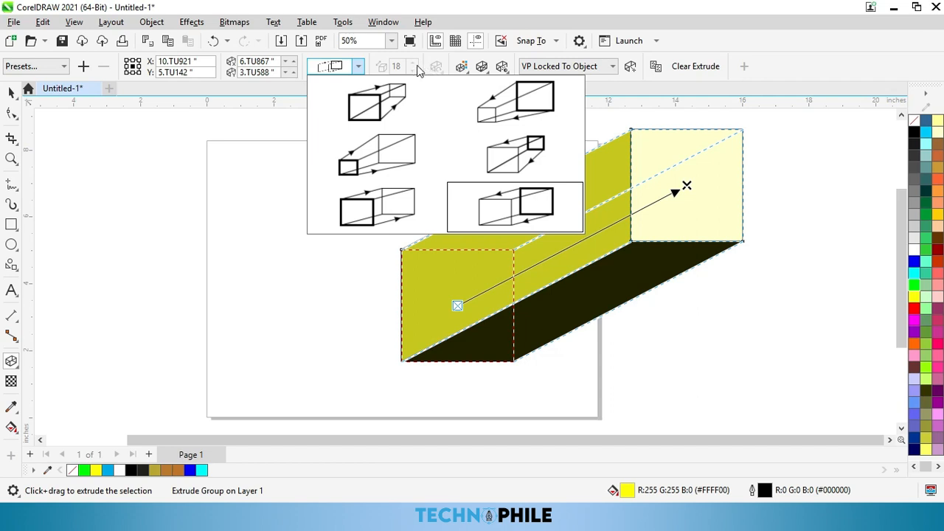
left_click(373, 107)
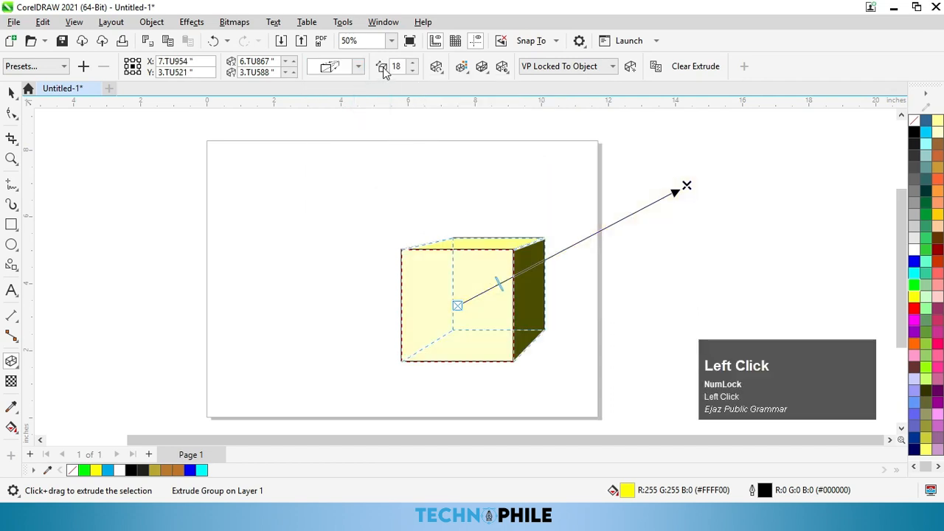
Step: Rotate the extruded cube freehand in 3D space, tilting its front face
left_click(436, 67)
left_click(507, 210)
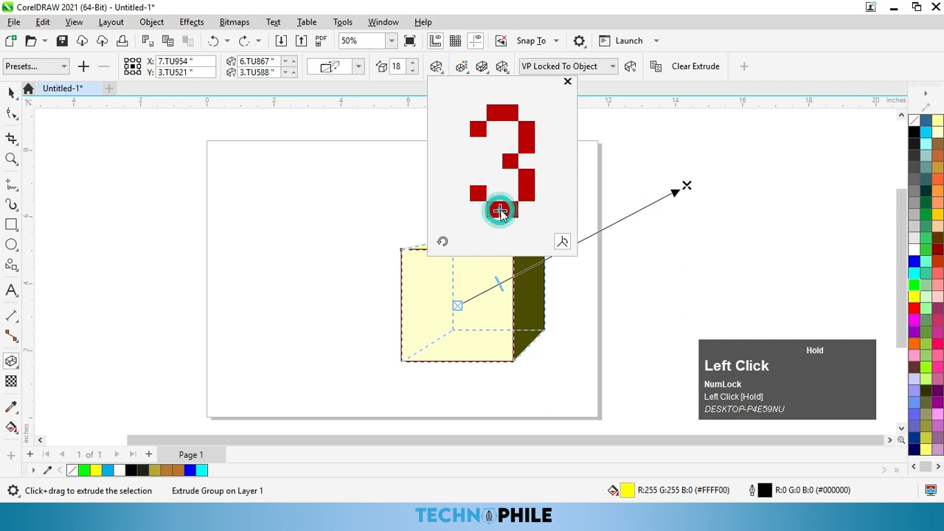
left_click_drag(505, 208, 514, 208)
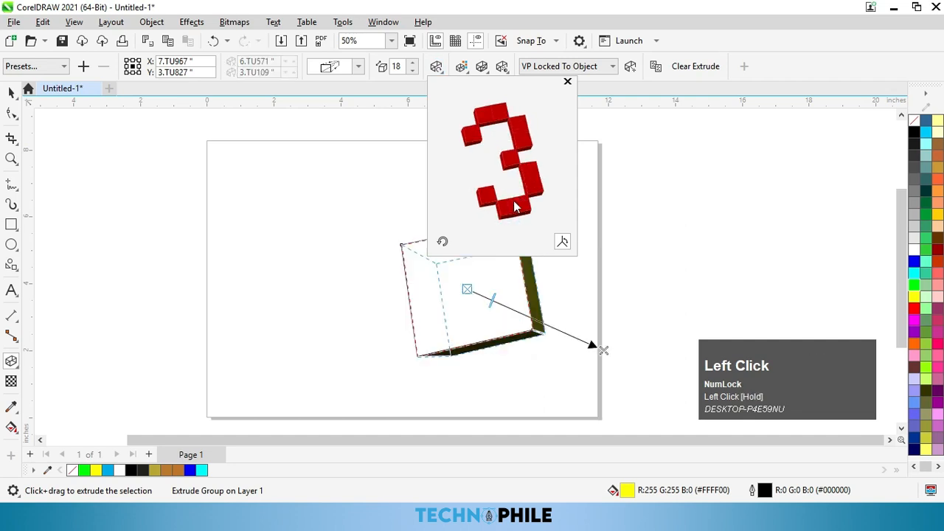
left_click(361, 265)
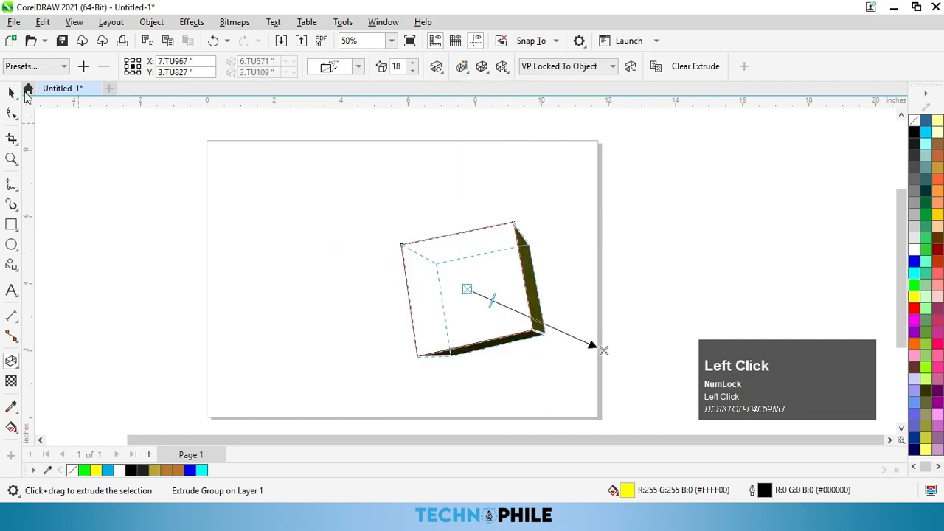
Step: Delete the extruded cube from the page
left_click(11, 92)
left_click_drag(453, 295, 746, 266)
key("Delete")
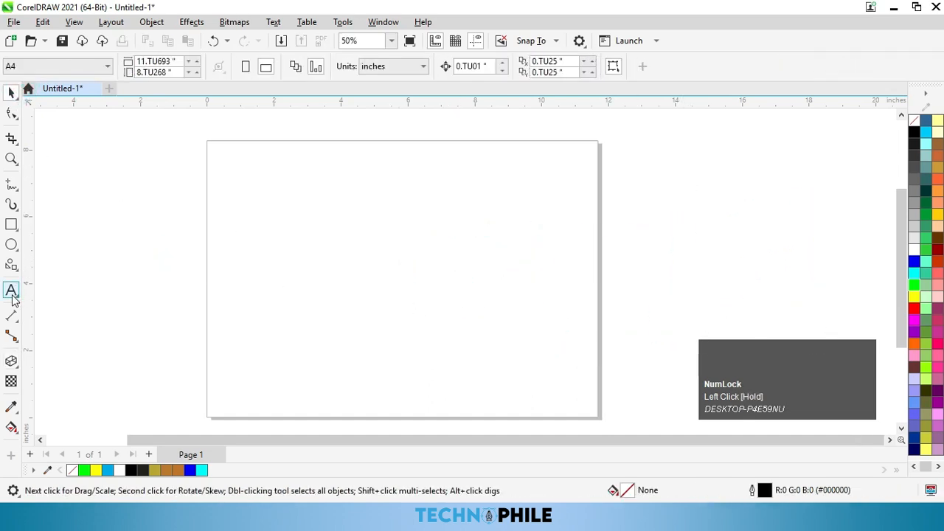
Step: Add the artistic text "3D", enlarged to about 7.85 by 4.85 inches and centred on the page
left_click(11, 290)
left_click(350, 259)
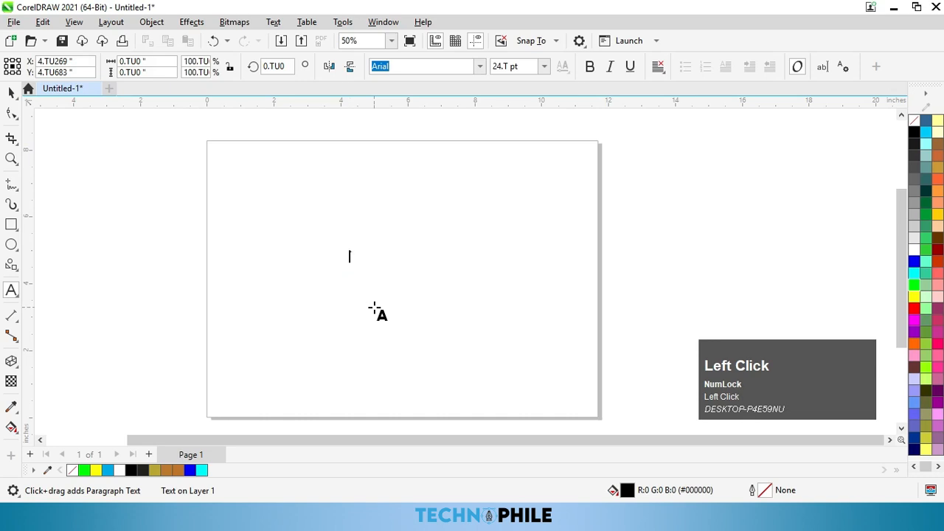
type("3D")
left_click(11, 90)
left_click_drag(370, 270, 494, 373)
key("p")
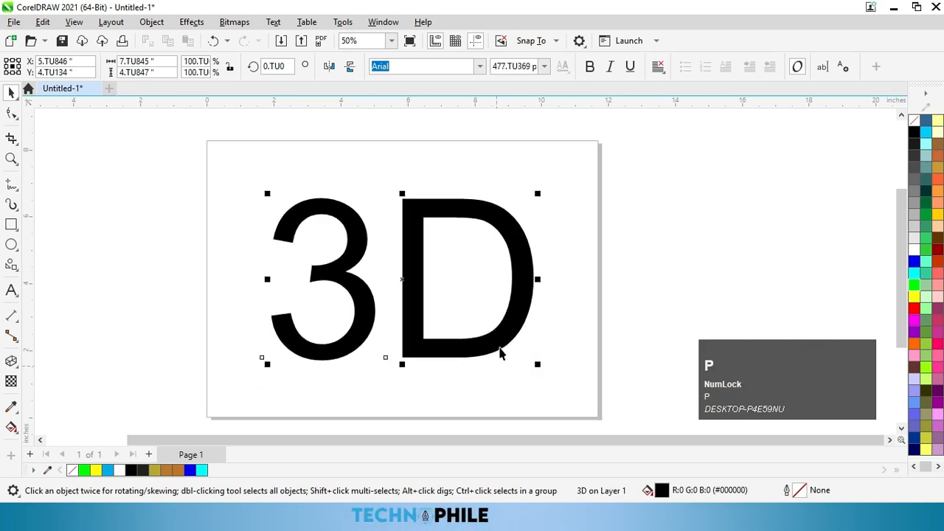
Step: Make the "3D" text bold and extrude it with the vanishing point at about 0.95 by 0.16 inches
left_click(589, 67)
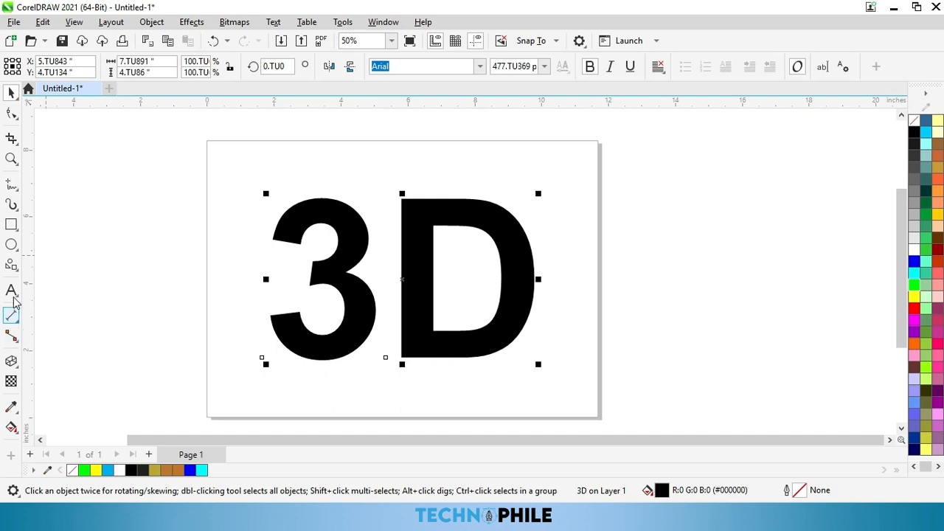
left_click(11, 361)
left_click_drag(449, 347, 432, 275)
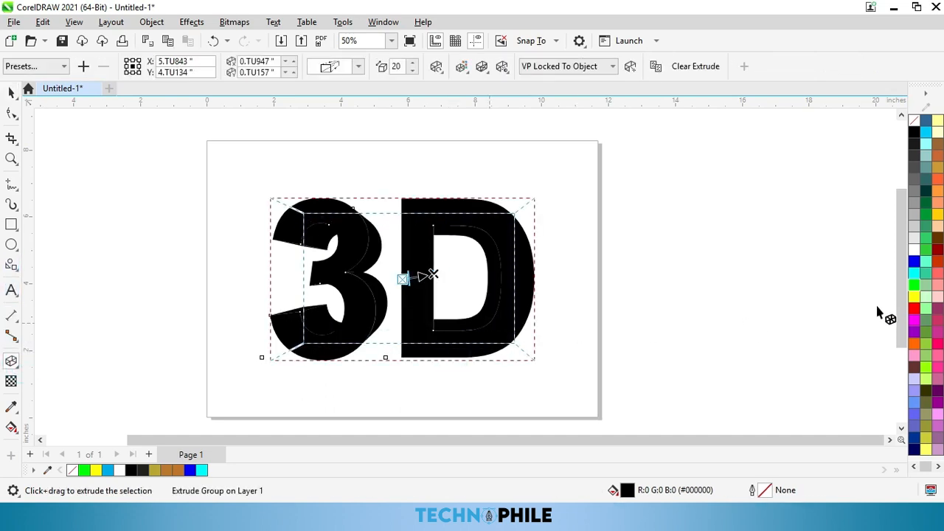
Step: Fill the extruded text with yellow and give it a black outline
left_click(914, 296)
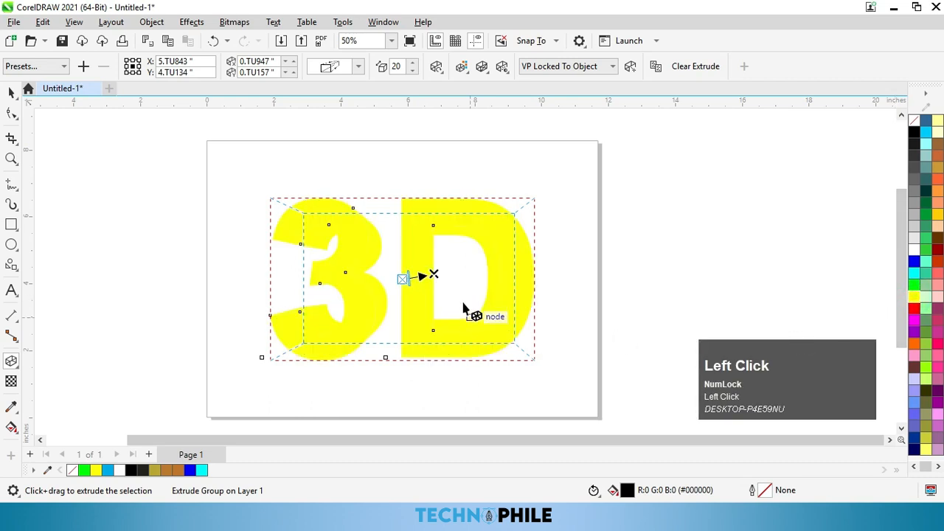
right_click(913, 133)
left_click(838, 139)
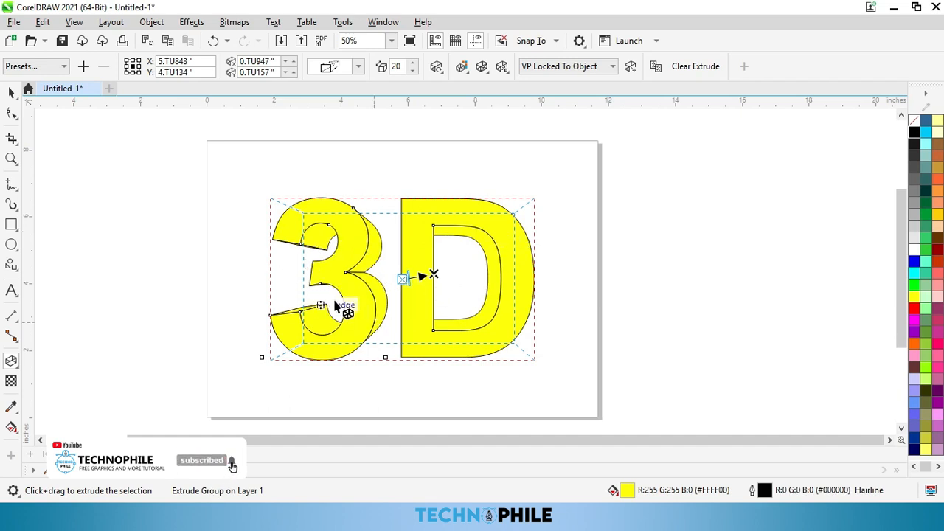
Step: Rotate the extruded text freehand in 3D and reduce its extrusion depth to 5
left_click(434, 67)
left_click_drag(471, 197, 506, 207)
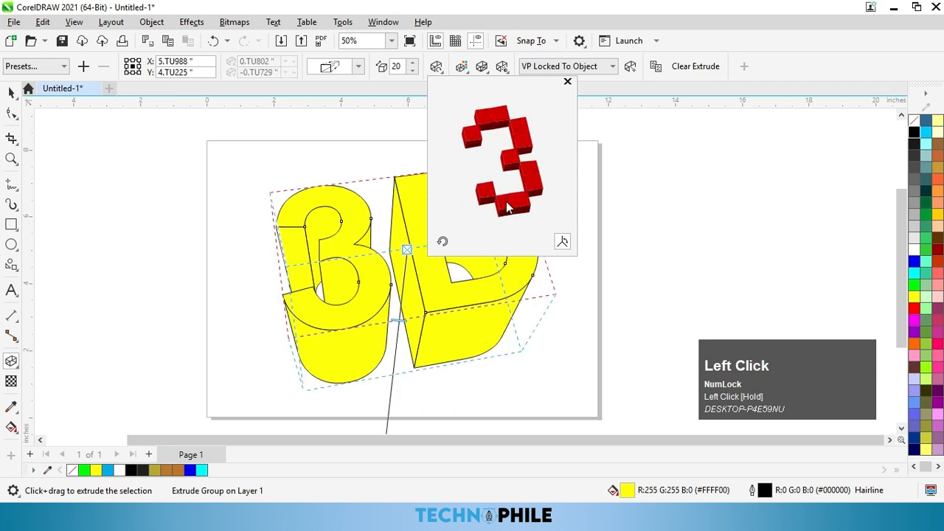
left_click(400, 320)
left_click_drag(401, 321, 432, 364)
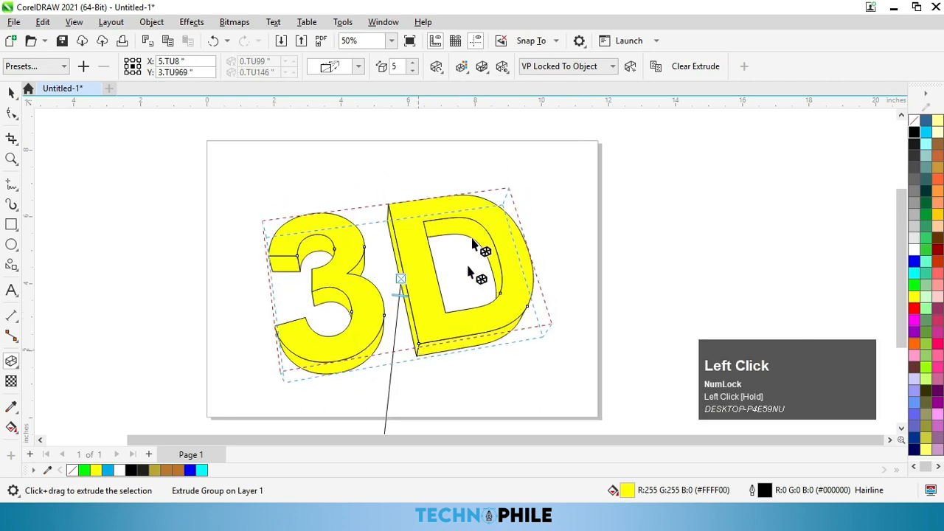
Step: Try turning the text edge-on in 3D, then reset the rotation and tilt it freehand again
left_click(435, 67)
left_click_drag(511, 204, 539, 218)
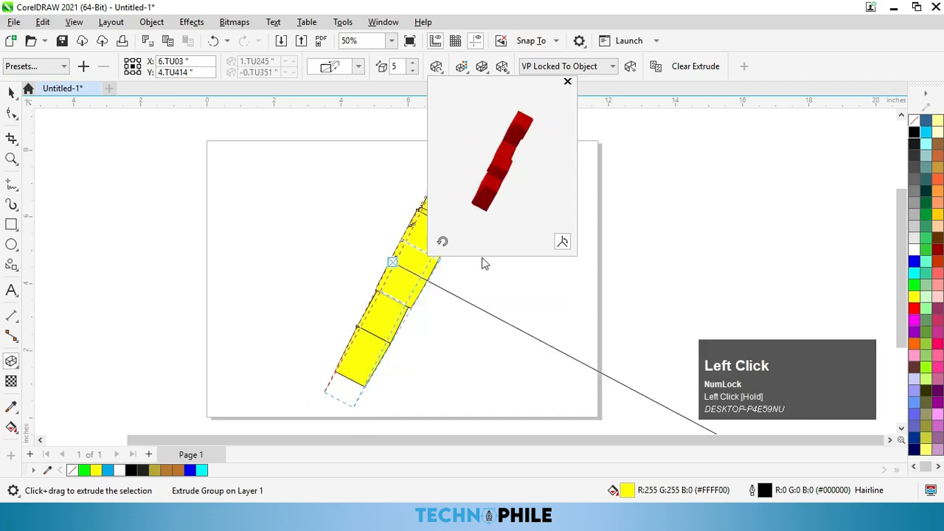
left_click(442, 243)
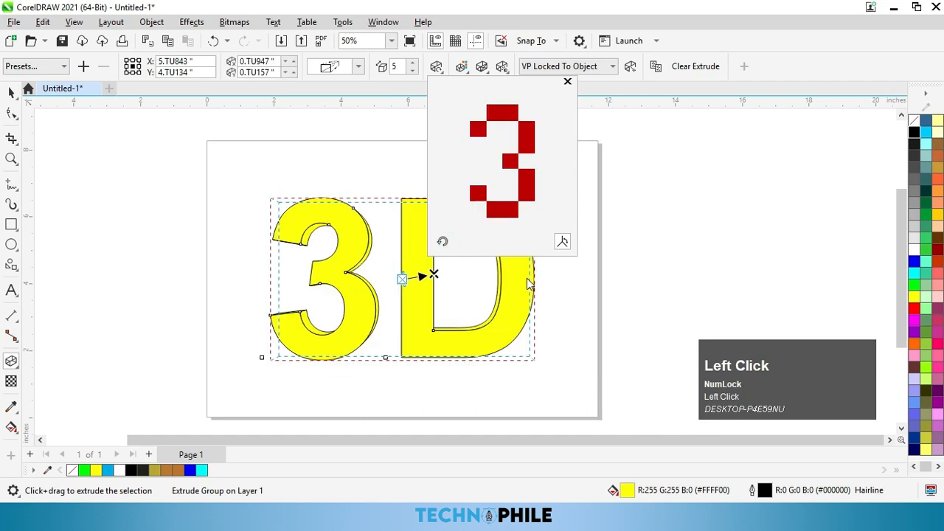
left_click_drag(498, 214, 508, 203)
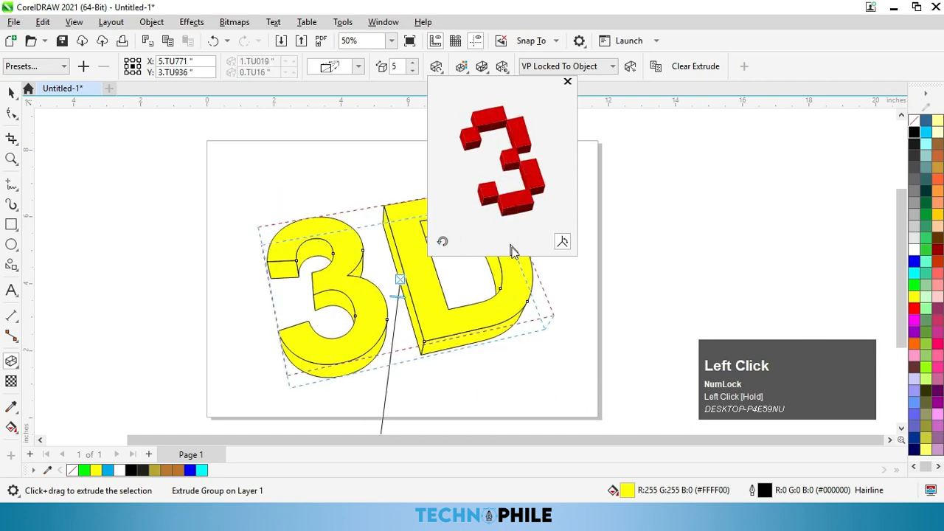
Step: Set the extruded text's rotation values to x -4, y 28 and z 32
left_click(562, 243)
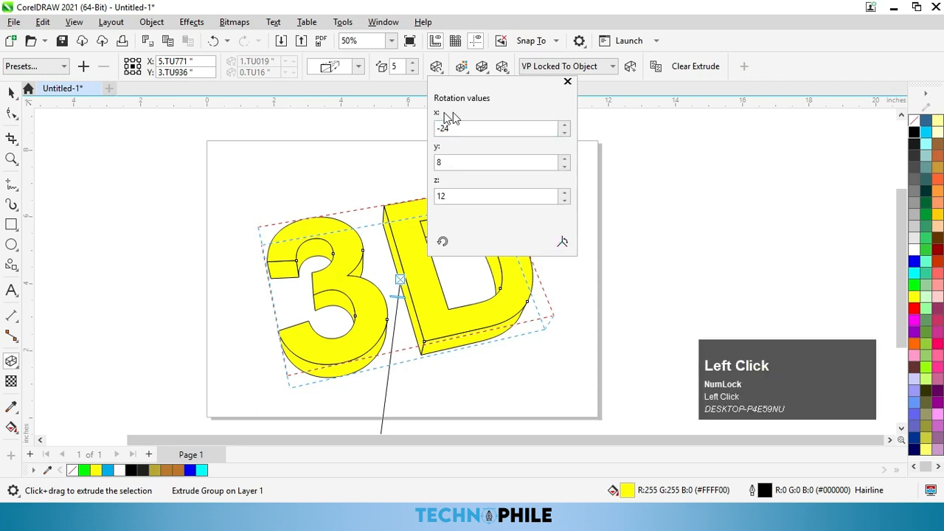
left_click(564, 125)
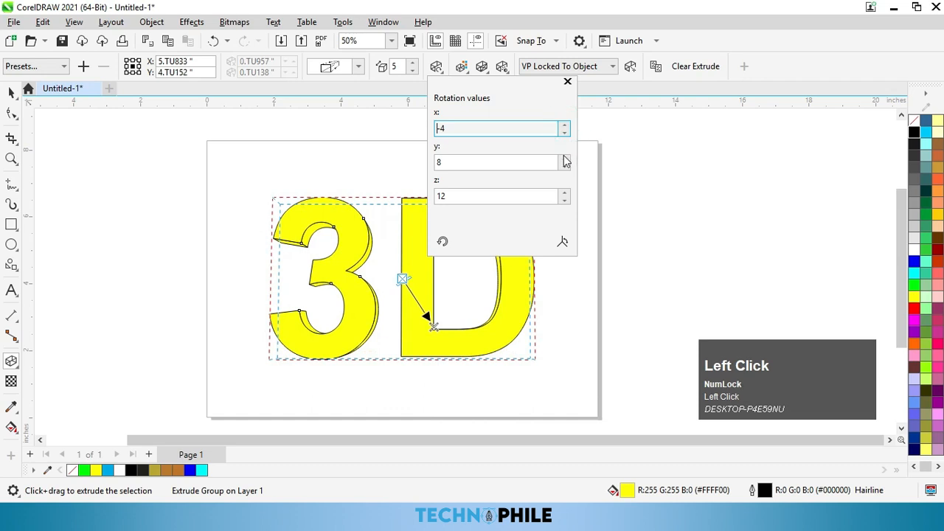
left_click(562, 159)
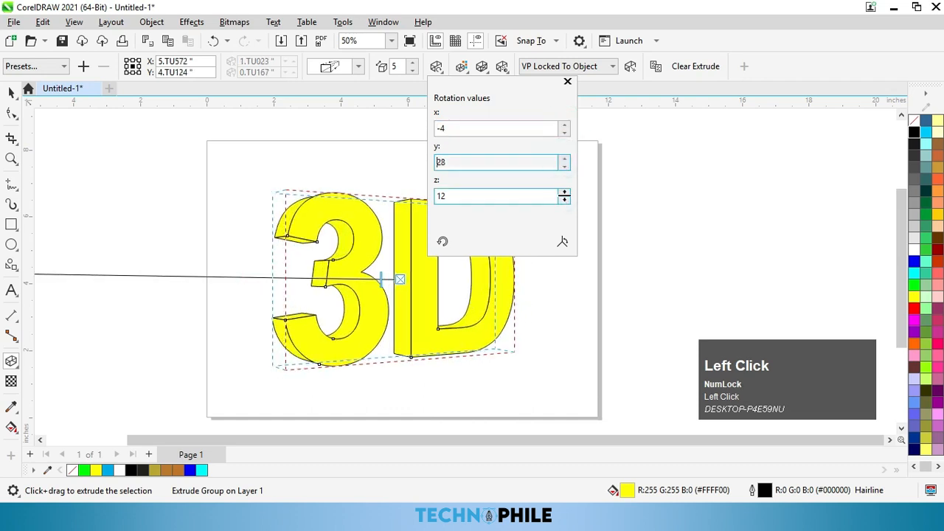
left_click(564, 193)
left_click(564, 193)
left_click(564, 193)
left_click(564, 193)
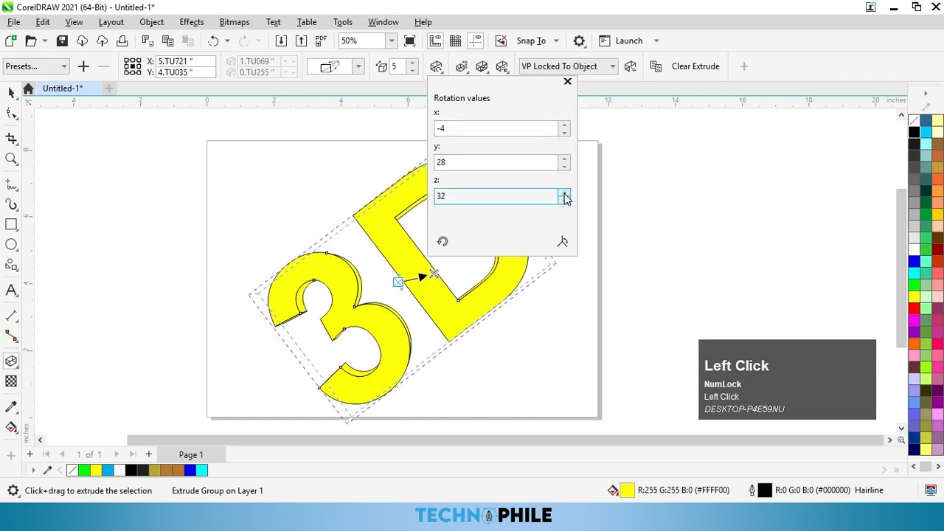
Step: Return to freehand rotation and turn the extruded text so its lower sides show and its baseline slopes upward
left_click(561, 242)
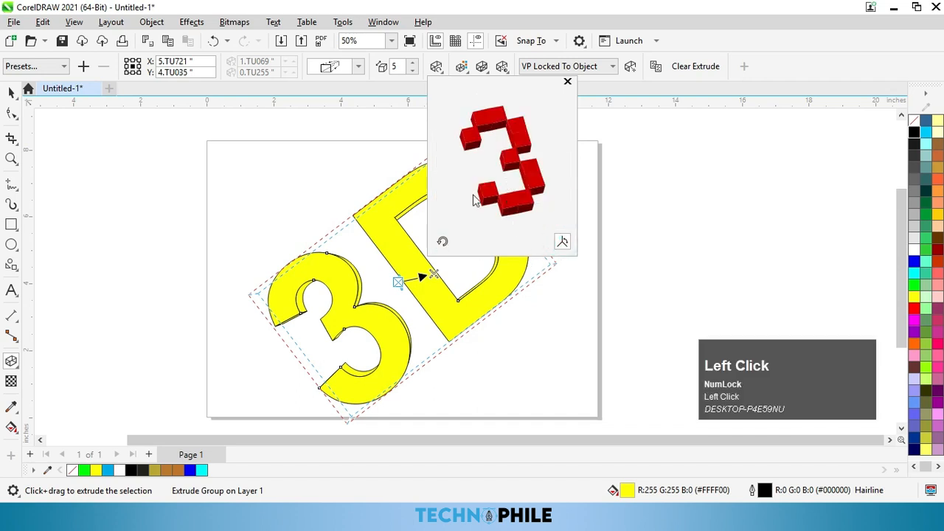
mouse_move(517, 200)
left_mouse_down()
mouse_move(506, 200)
mouse_move(539, 202)
mouse_move(519, 214)
left_mouse_up()
left_click(442, 237)
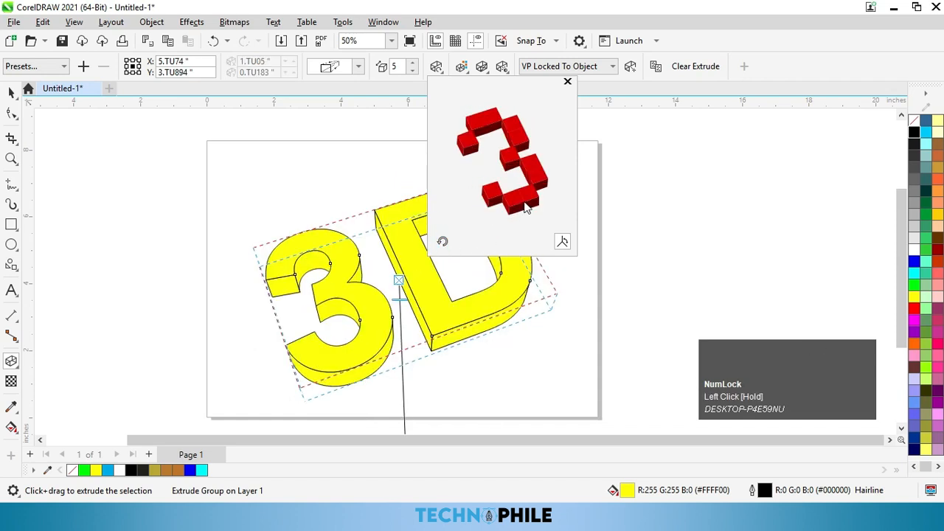
left_click(485, 170)
Step: Colour the extruded sides with a solid fill, trying turquoise and ending on purple C75 M81 Y0 K0
left_click(462, 69)
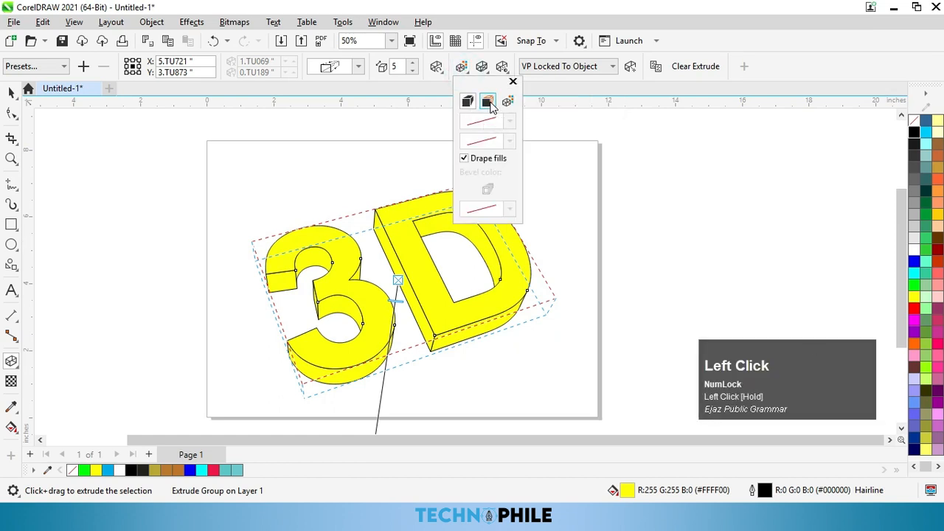
left_click(488, 101)
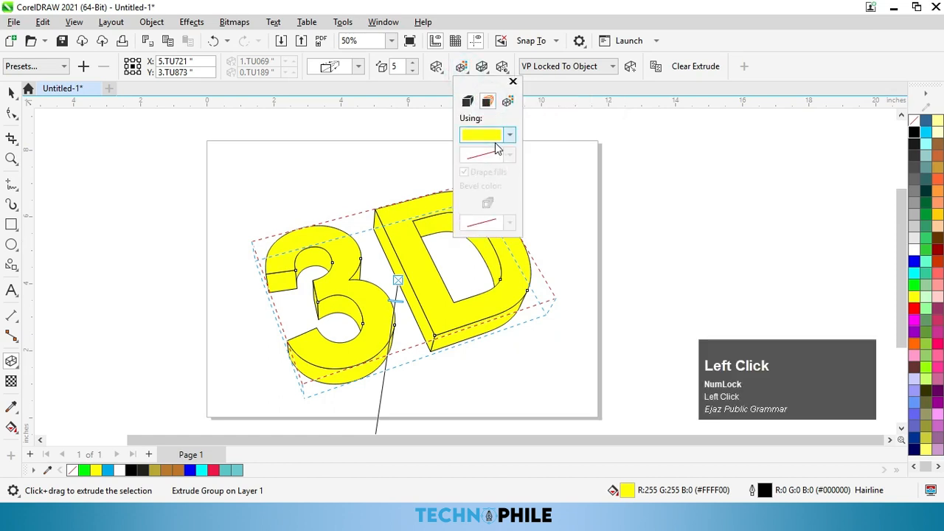
left_click(491, 139)
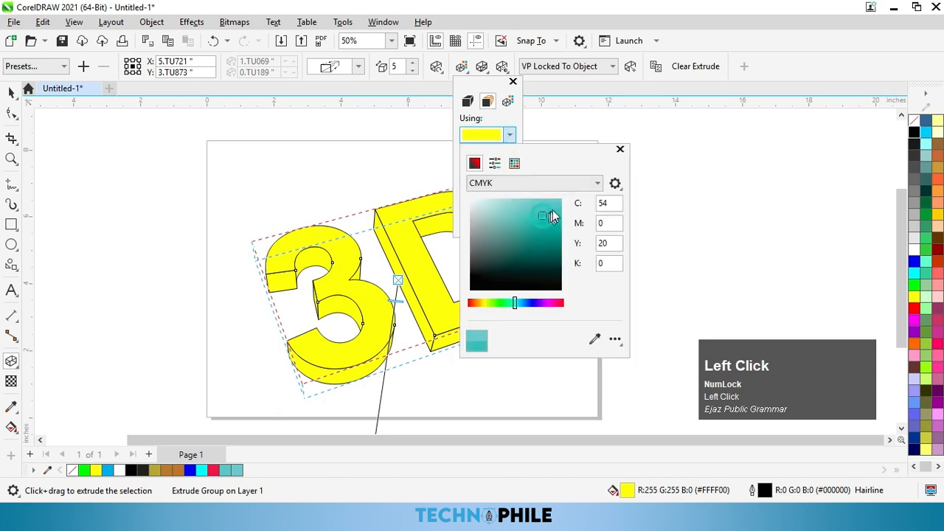
left_click_drag(553, 215, 559, 202)
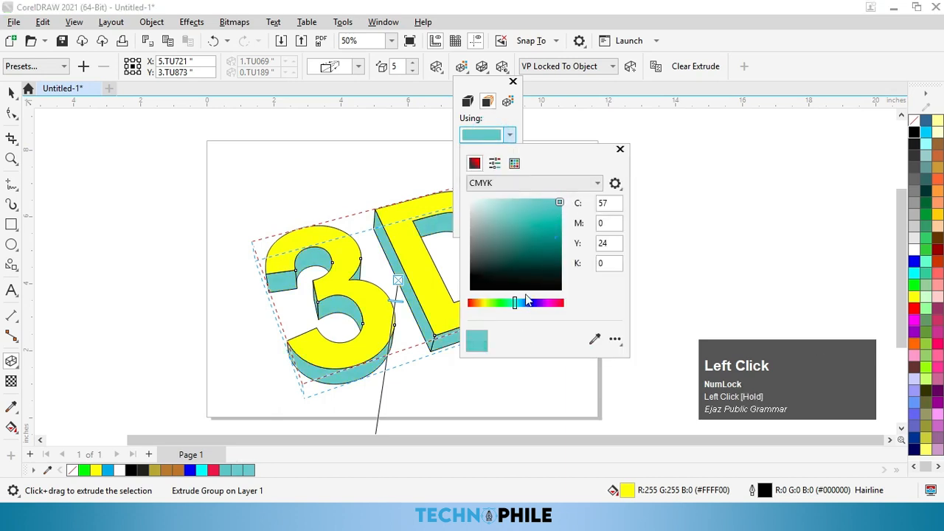
left_click_drag(526, 301, 538, 308)
mouse_move(549, 215)
left_mouse_down()
mouse_move(555, 200)
mouse_move(555, 211)
left_mouse_up()
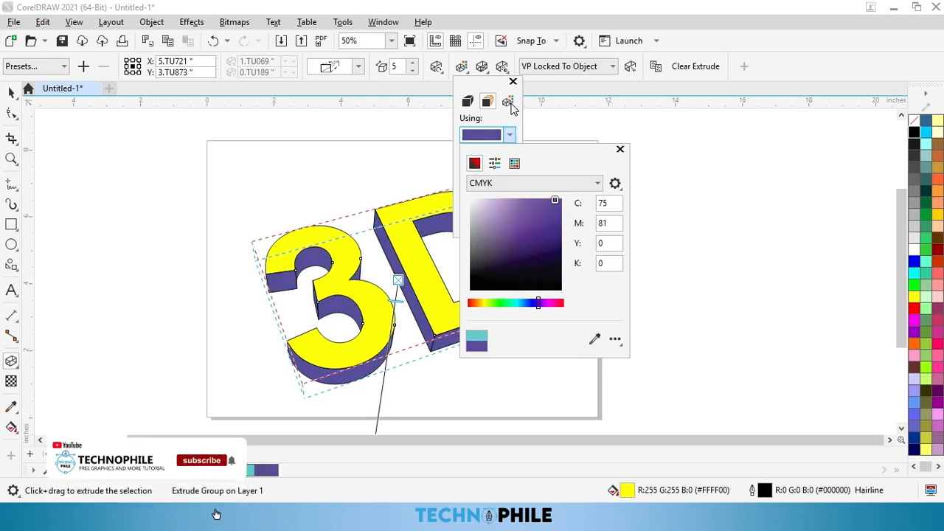
Step: Switch the extruded sides to colour shading from yellow to black
left_click(508, 103)
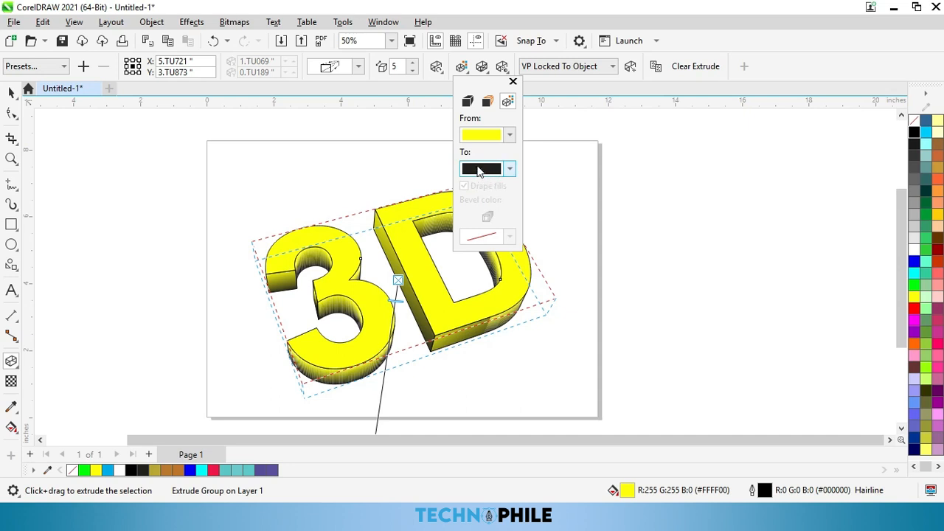
left_click(483, 134)
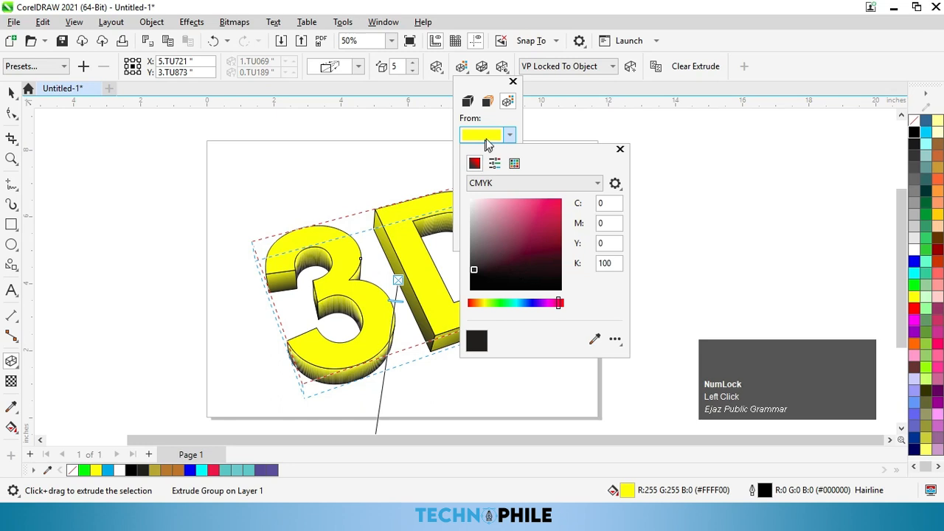
left_click(484, 136)
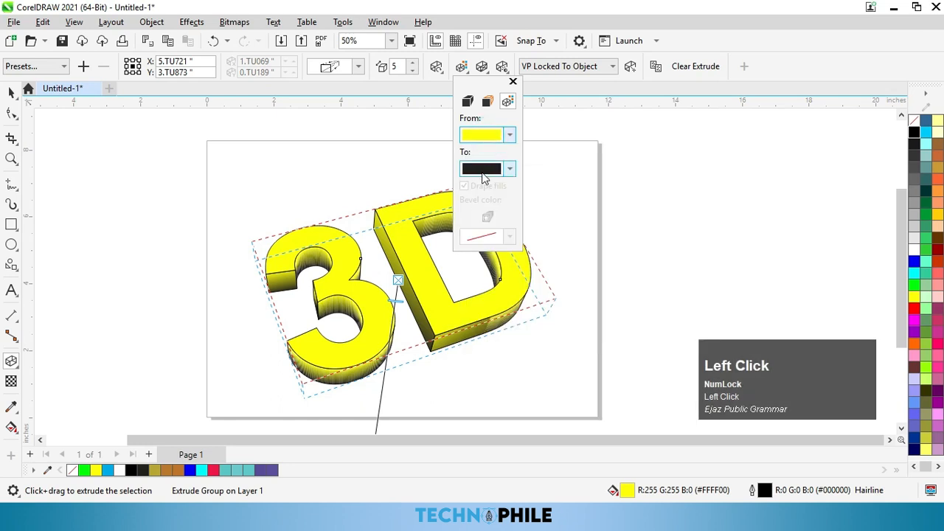
Step: Set the end colour of the extrusion shading to golden C18 M38 Y100 K1, trying orange first
left_click(481, 169)
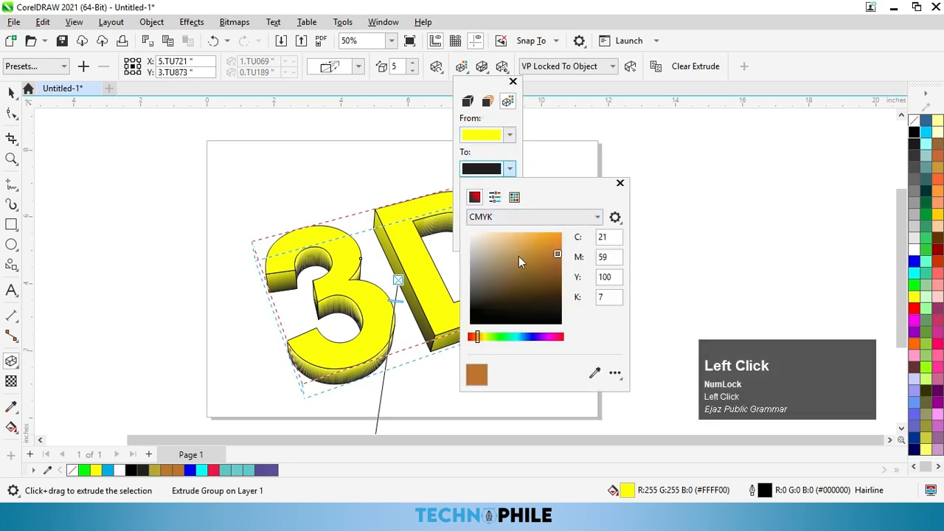
left_click(556, 240)
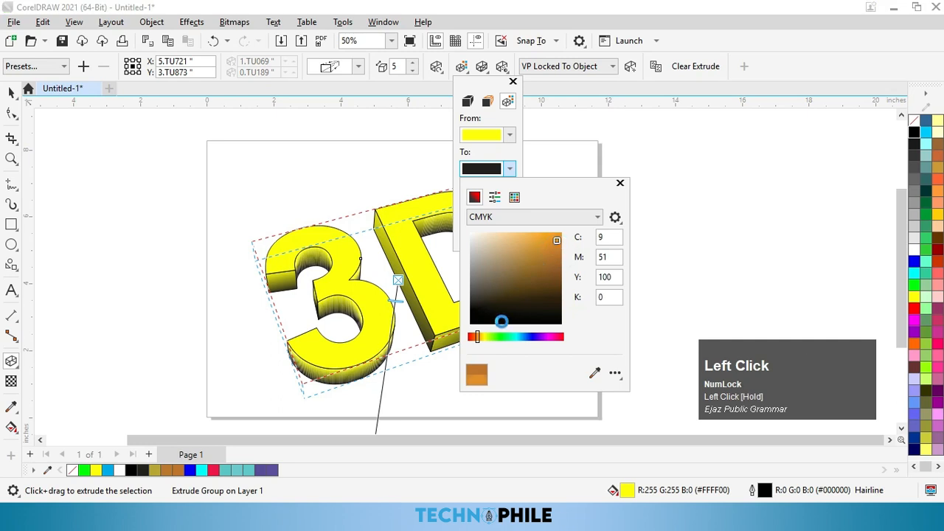
left_click(478, 337)
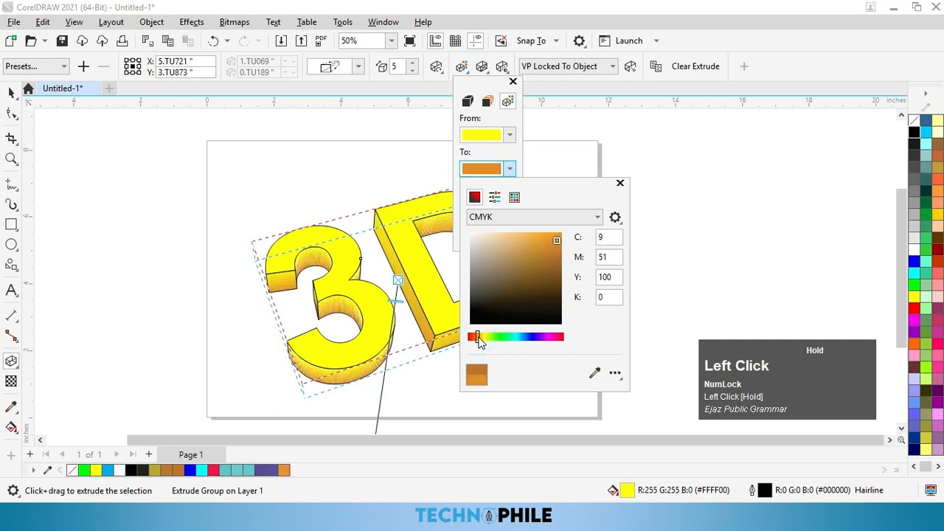
left_click(548, 240)
left_click_drag(548, 240, 556, 247)
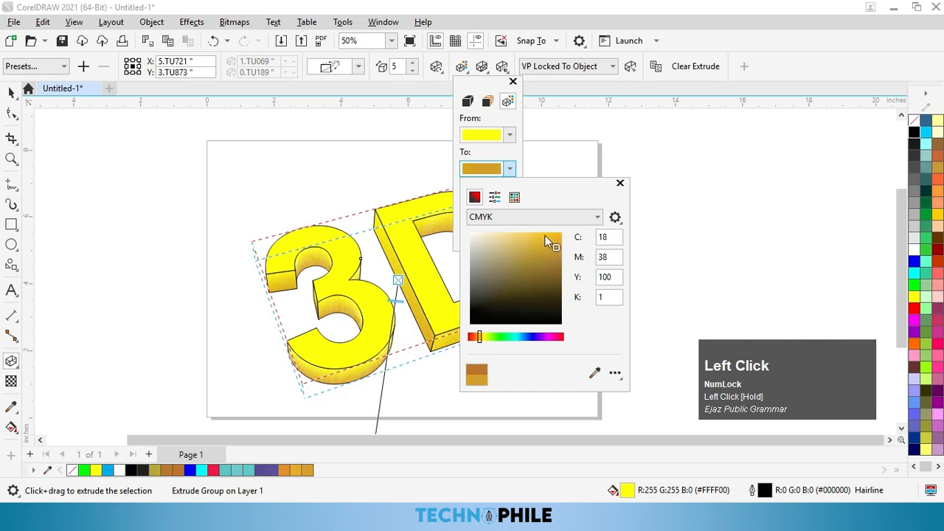
left_click(570, 131)
left_click(473, 323)
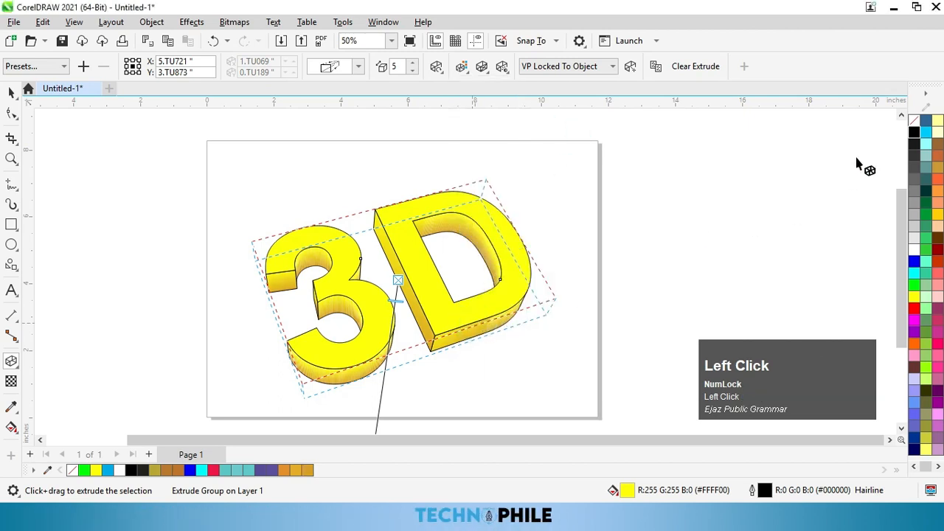
Step: Remove the outline from the extruded 3D text
right_click(917, 123)
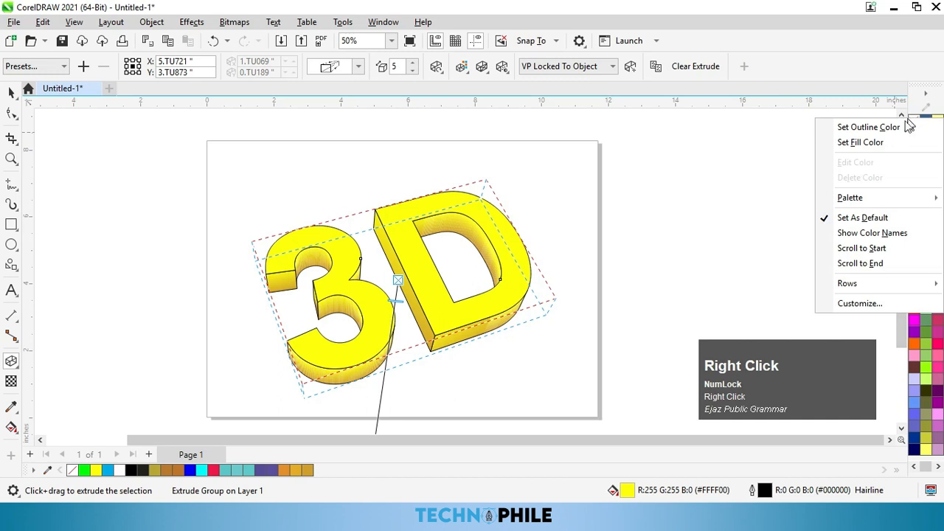
left_click(869, 128)
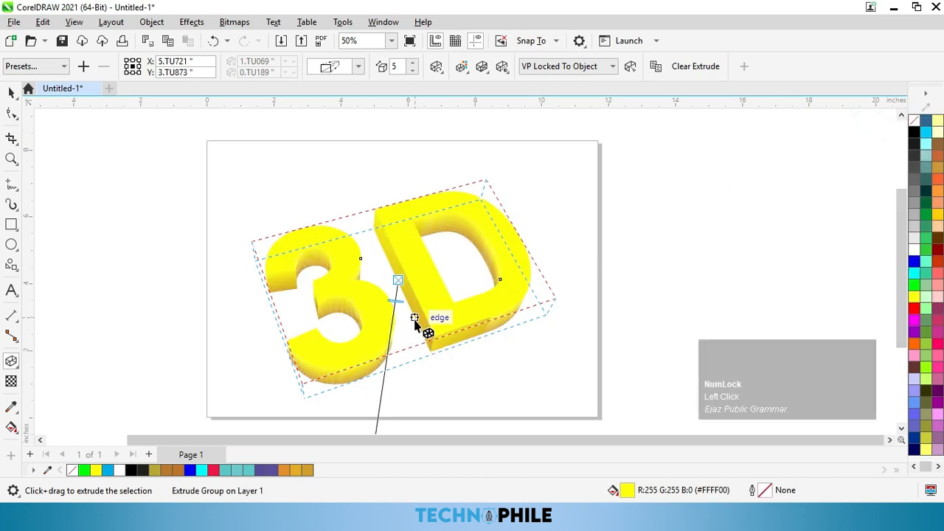
scroll(415, 323, "up", 1)
scroll(420, 324, "up", 1)
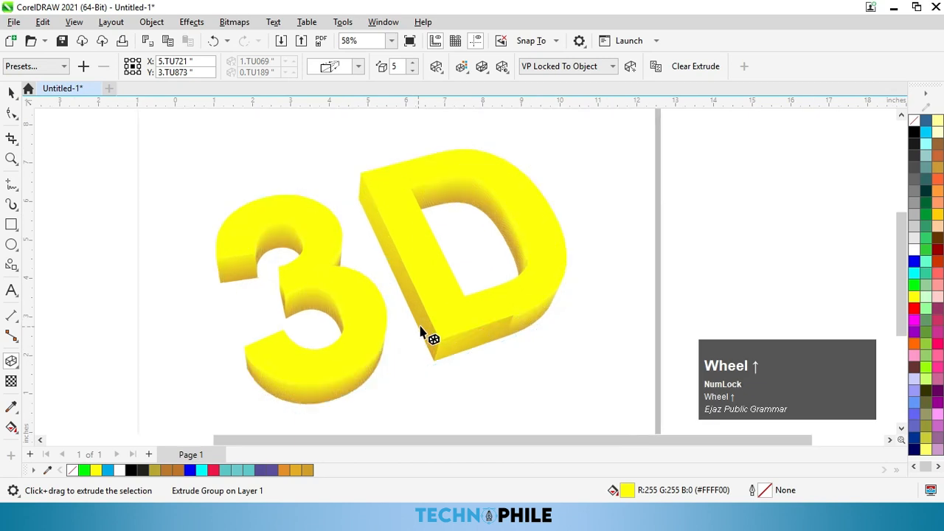
Step: Set the end colour of the extrusion shading to darker brown C33 M49 Y100 K11
left_click(461, 66)
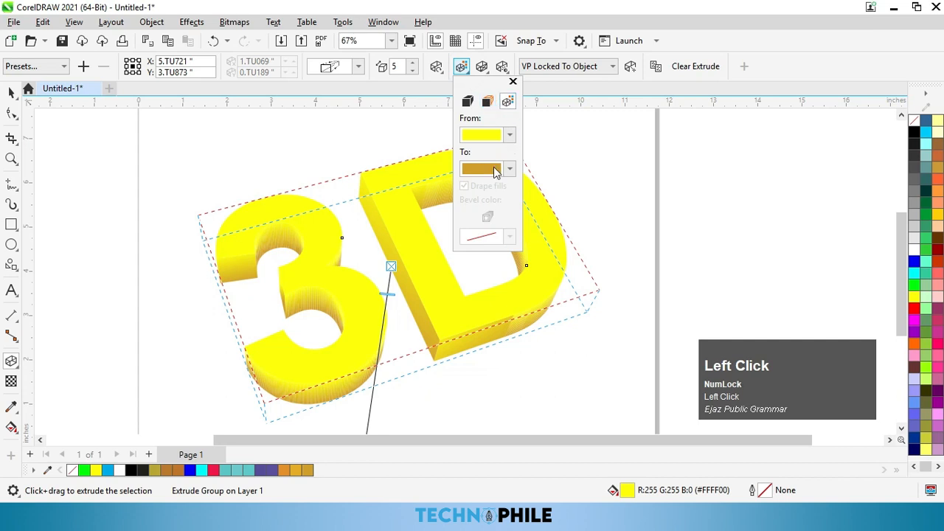
left_click(509, 168)
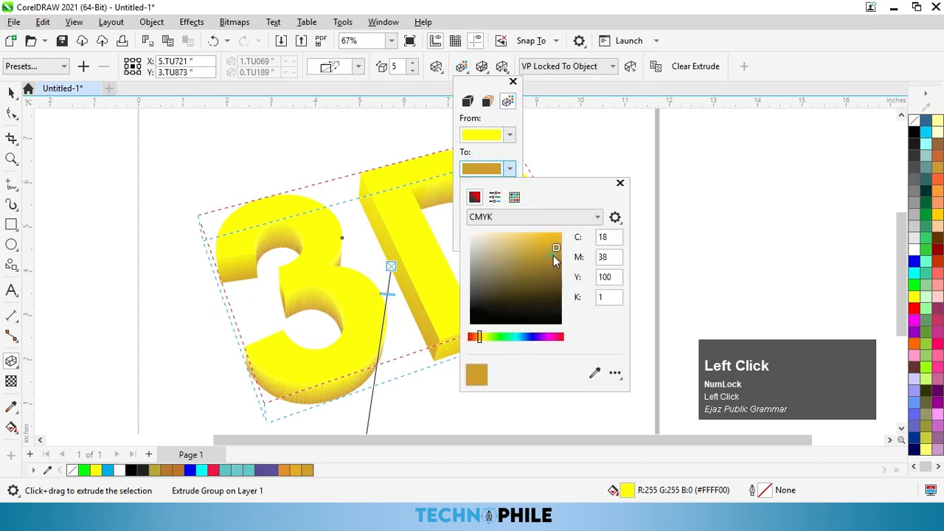
left_click(555, 262)
left_click_drag(558, 262, 559, 263)
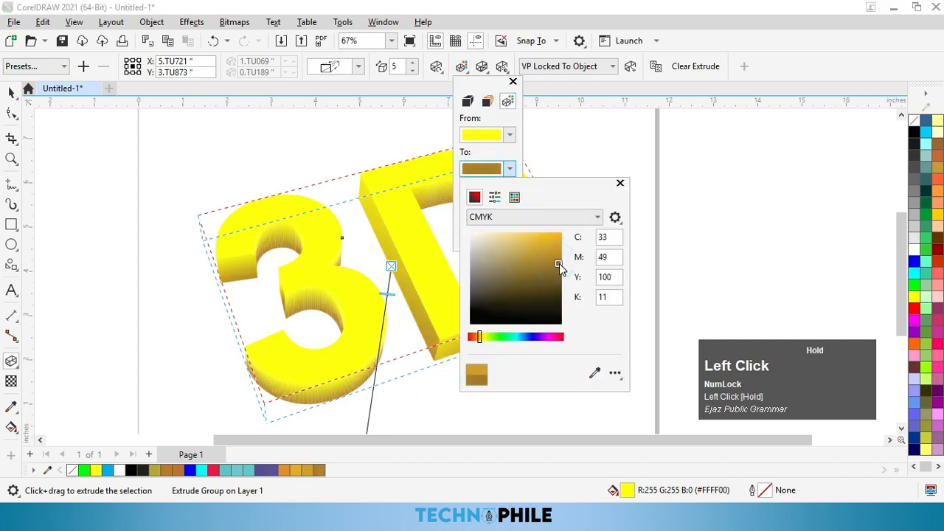
left_click(689, 199)
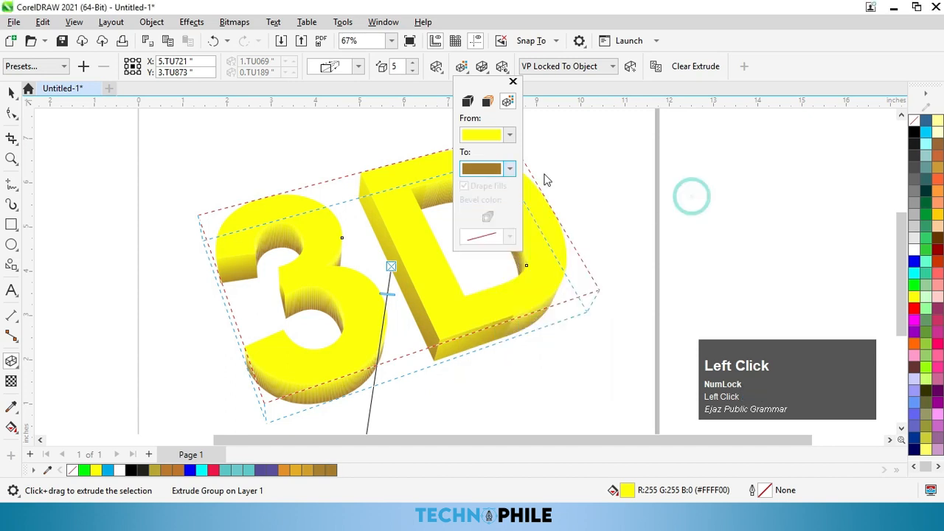
left_click(583, 133)
Step: Add a bevel to the extruded text's edges
left_click(481, 67)
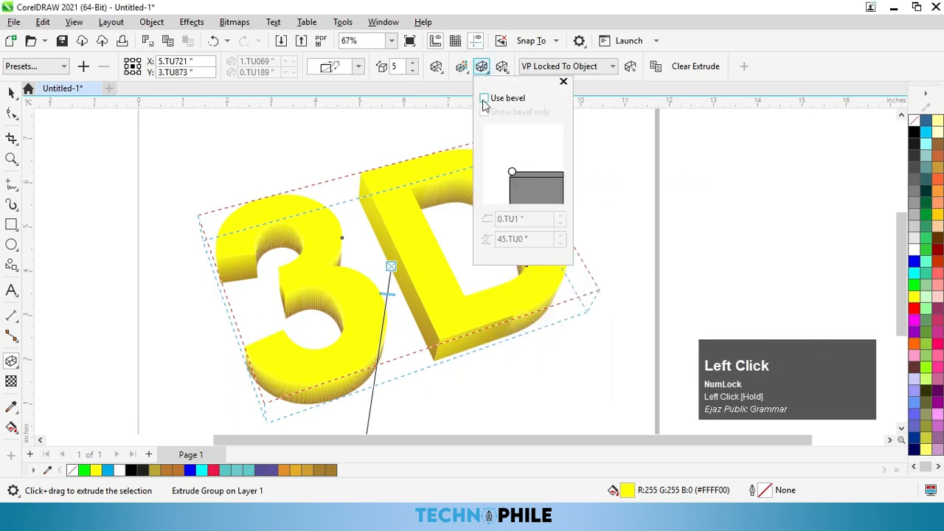
left_click(484, 98)
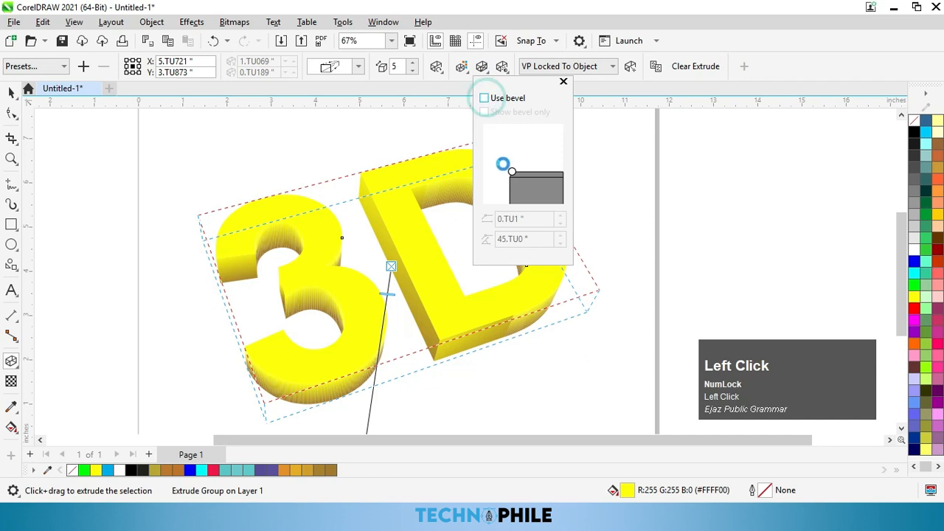
scroll(341, 387, "up", 1)
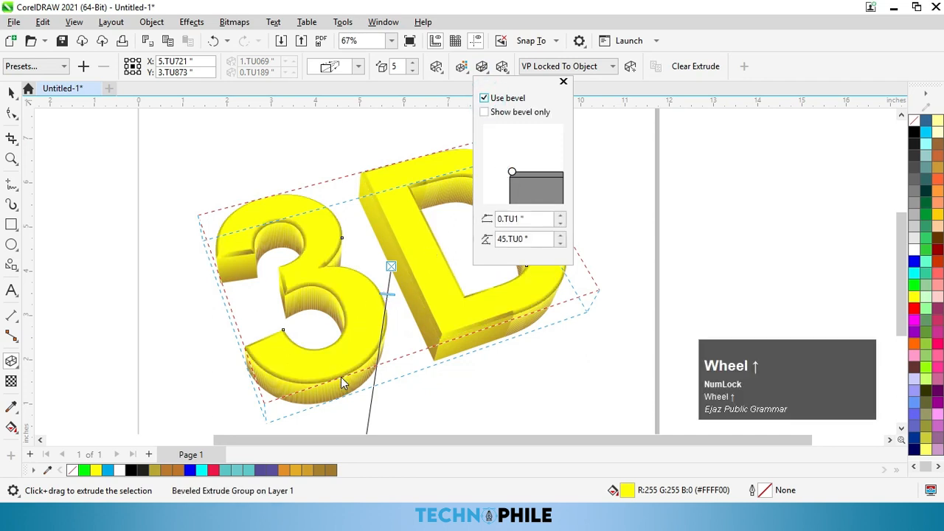
left_click(431, 389)
scroll(348, 374, "up", 2)
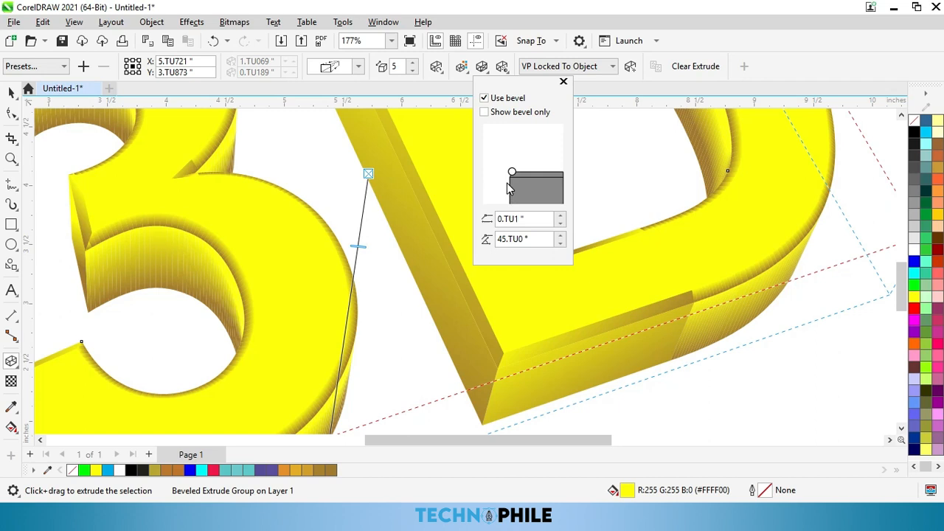
Step: Reshape the bevel freehand to about 0.166 inches deep at 11.2°, and raise its depth to 0.196 inches
left_click_drag(512, 173, 509, 168)
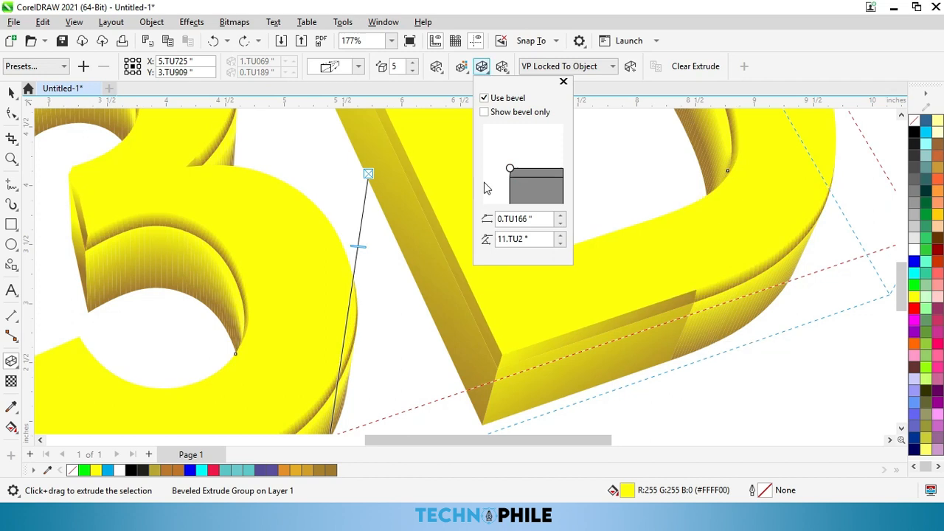
left_click(562, 216)
left_click(562, 216)
left_click(562, 216)
left_click(561, 216)
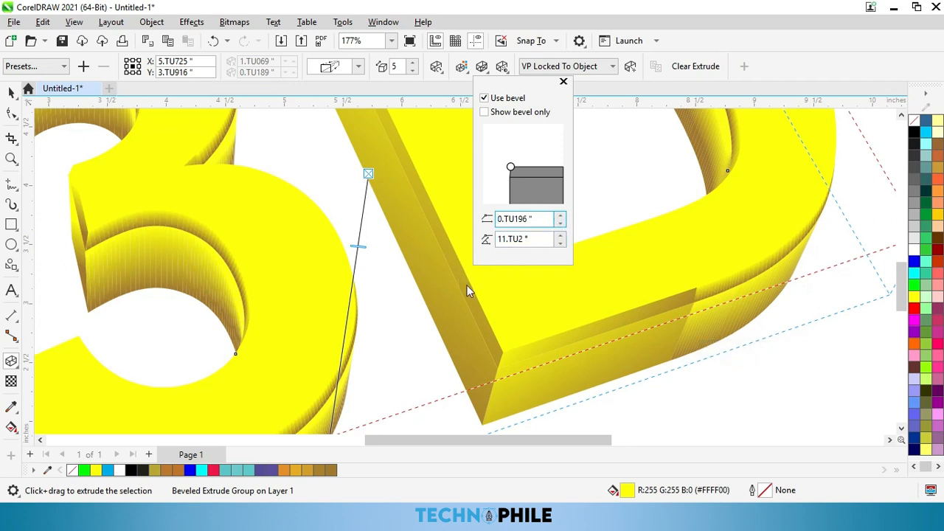
Step: Lower the bevel depth to 0.126 inches
left_click(561, 224)
left_click(560, 224)
left_click(560, 223)
left_click(561, 223)
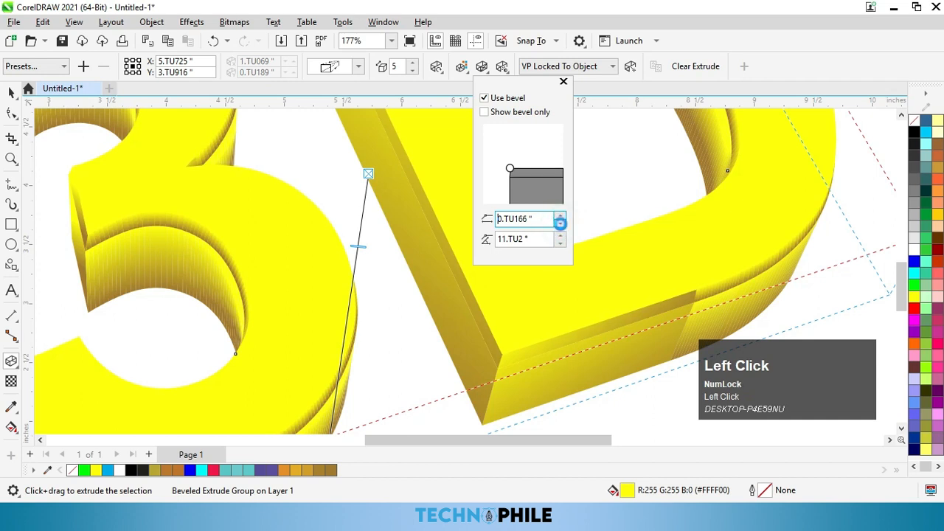
left_click(561, 224)
left_click(560, 224)
left_click(560, 224)
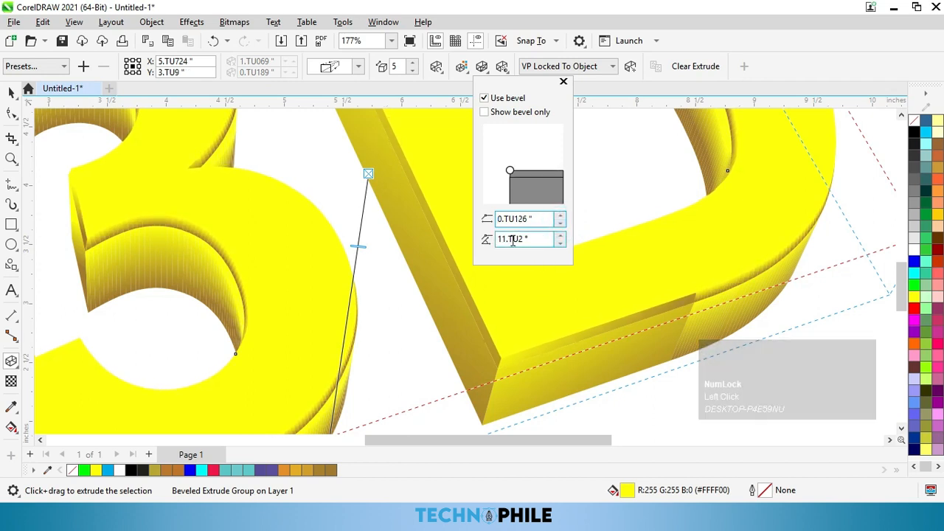
Step: Reshape the bevel freehand to about 0.087 inches deep at a 1° angle, trying an angle of 15.2° first
left_click(560, 236)
left_click(560, 236)
key("Num_Lock")
left_click(560, 236)
left_click(561, 236)
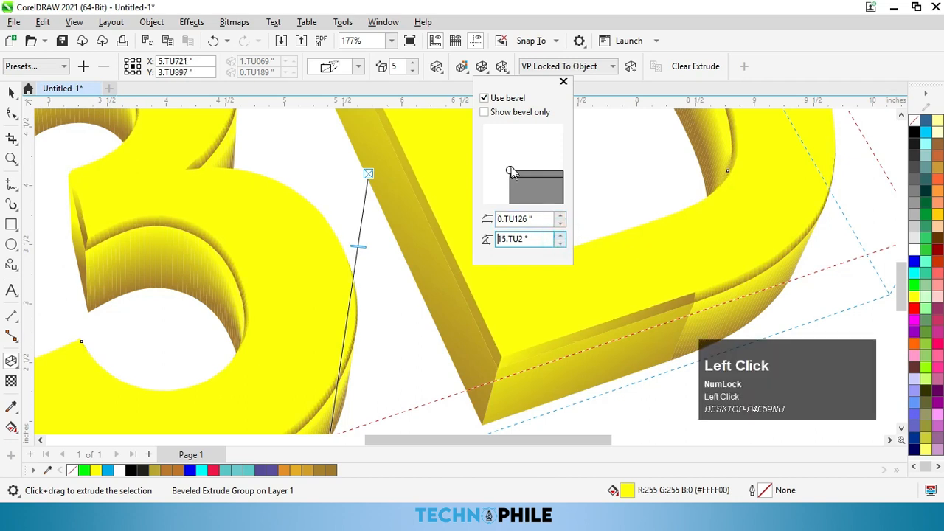
left_click_drag(514, 175, 506, 208)
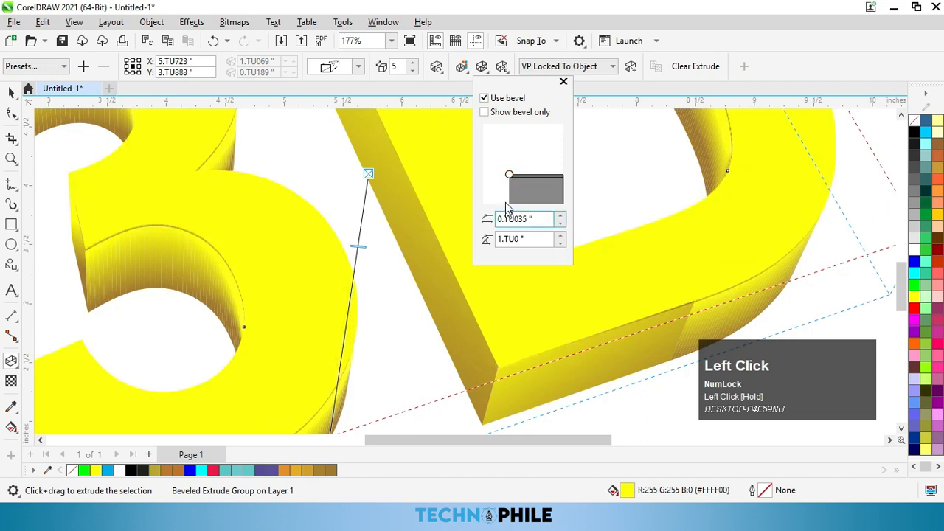
left_click_drag(509, 175, 509, 171)
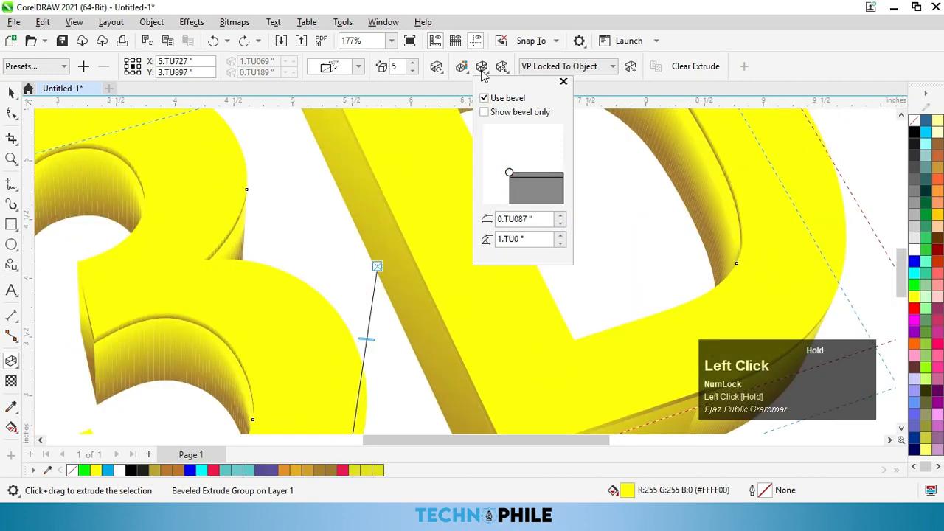
Step: Try showing only the bevel of the extruded text, and undo it to restore the full extrusion
left_click(485, 112)
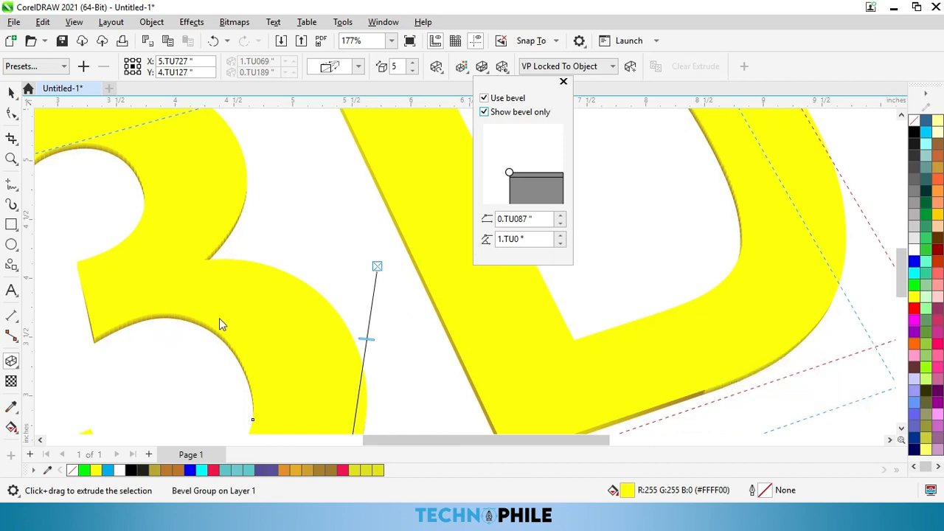
left_click(485, 113)
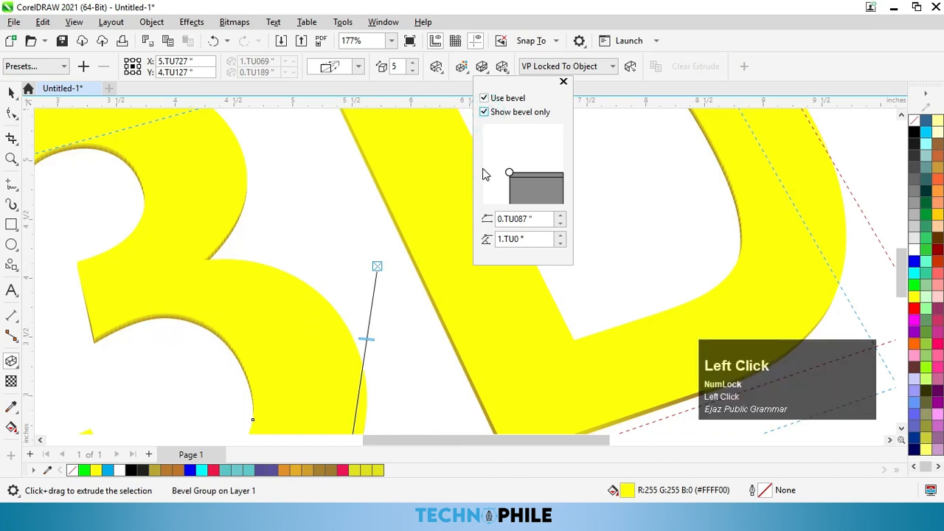
key("ctrl+z")
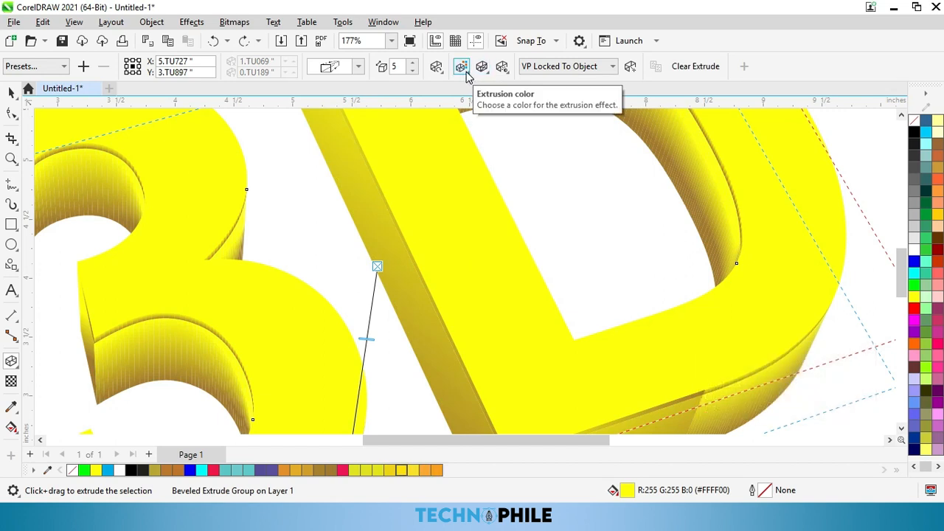
Step: Try a separate orange bevel colour, C4 M49 Y100 K0, and return the bevel to the extrude fill
left_click(463, 71)
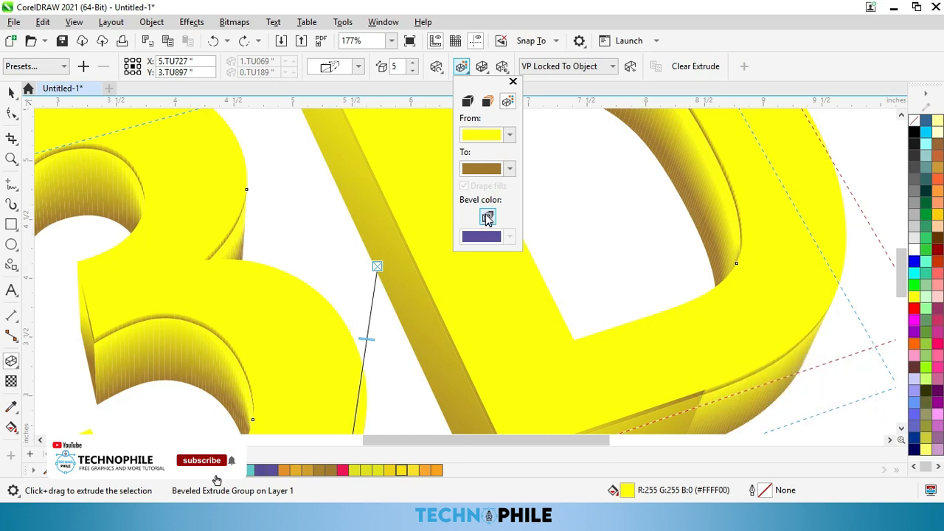
left_click(487, 217)
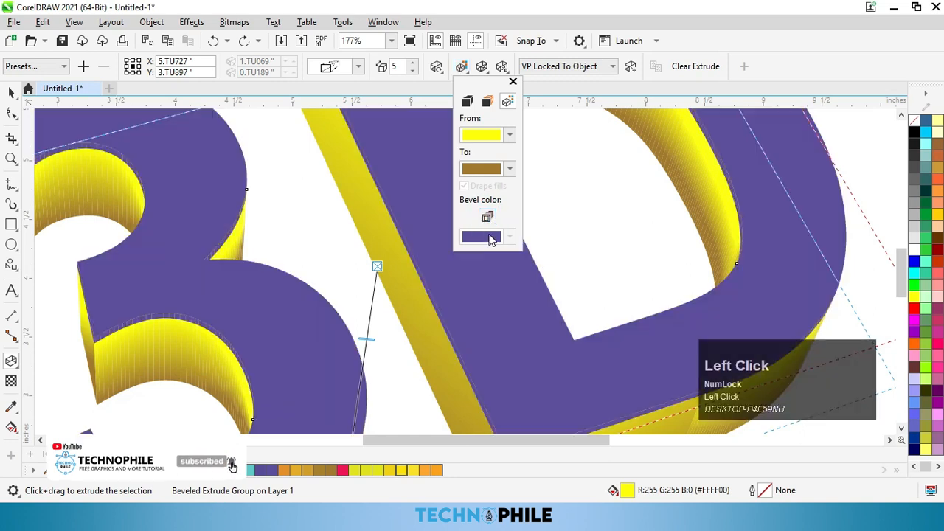
left_click(487, 240)
left_click_drag(535, 325, 551, 308)
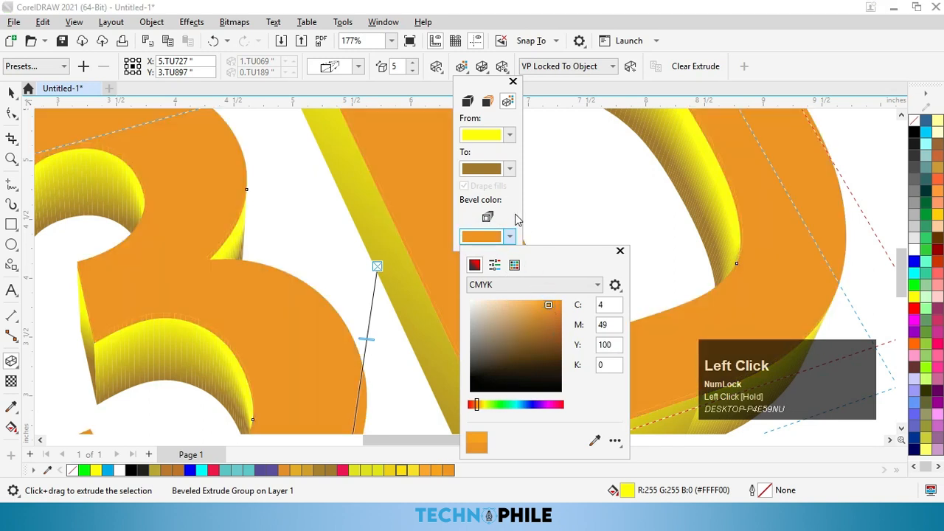
left_click(508, 207)
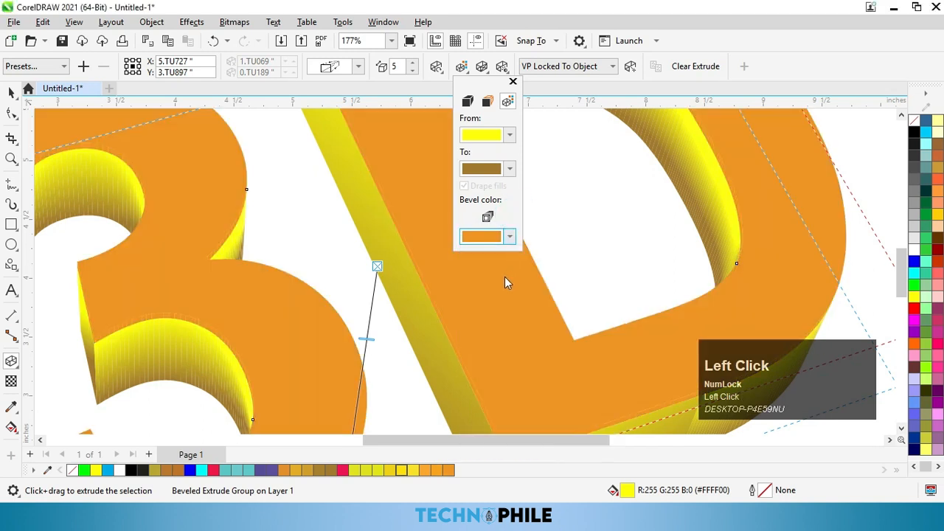
left_click(488, 217)
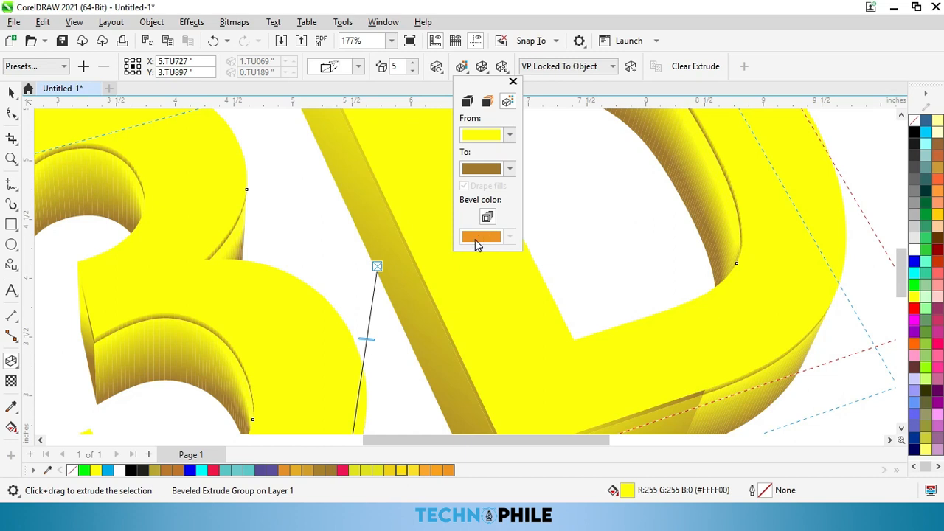
left_click(441, 244)
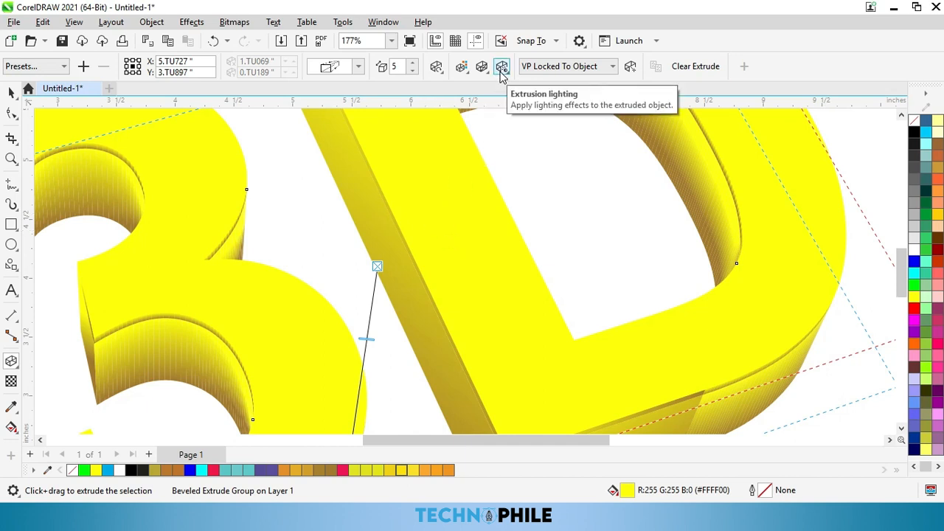
Step: Light the extruded text with light 1 at the front upper-right corner of the lighting cube, at intensity 54
scroll(449, 236, "down", 4)
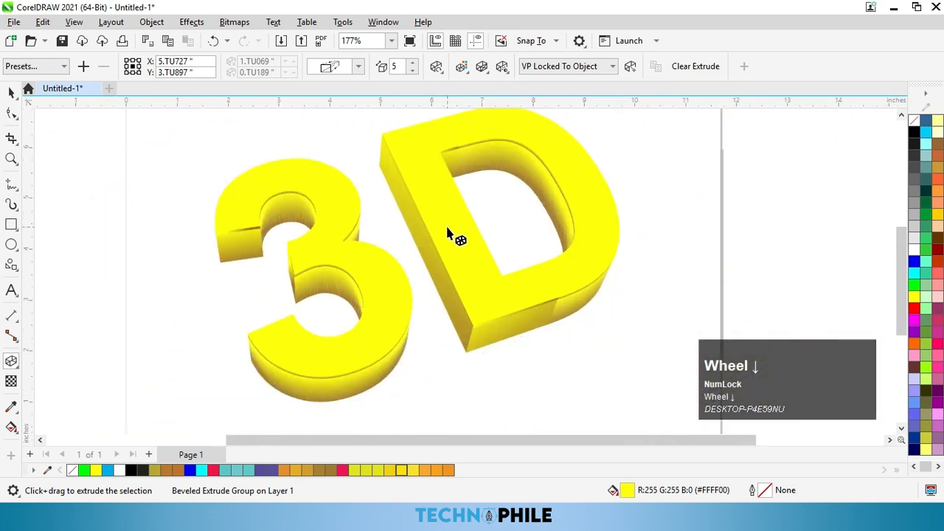
scroll(472, 184, "down", 1)
left_click(582, 295)
left_click(501, 67)
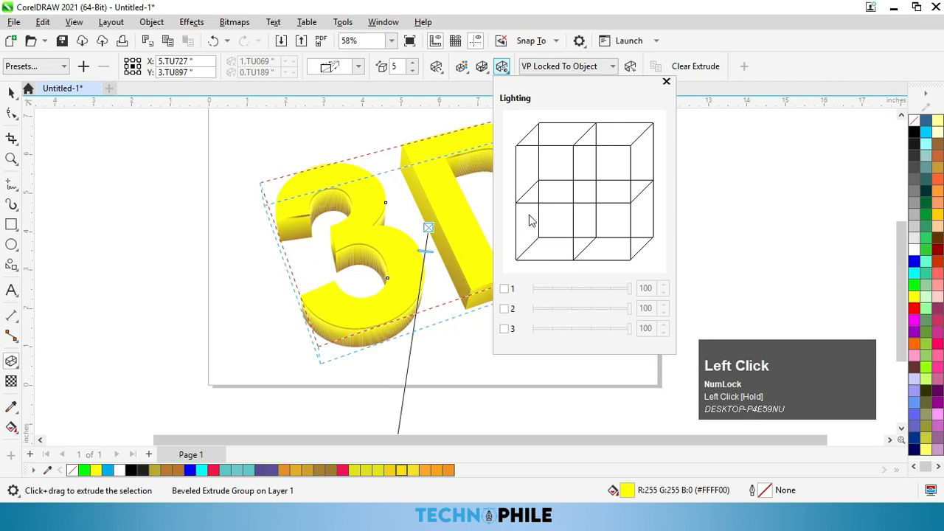
left_click(506, 290)
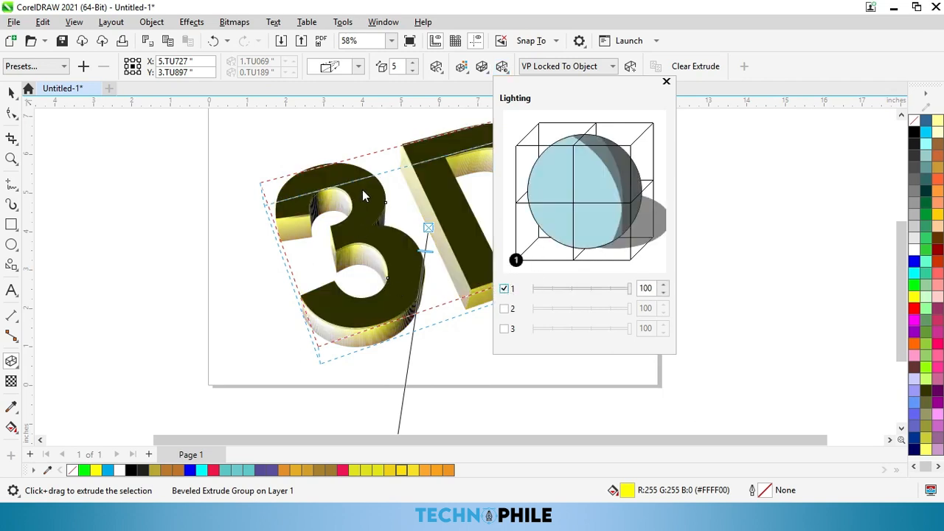
mouse_move(516, 260)
left_mouse_down()
mouse_move(629, 164)
mouse_move(633, 147)
left_mouse_up()
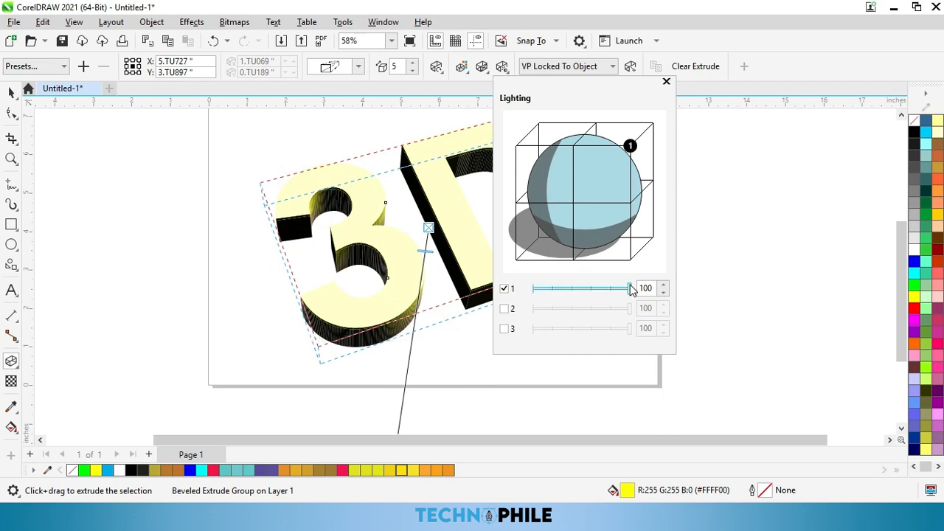
left_click_drag(630, 291, 588, 290)
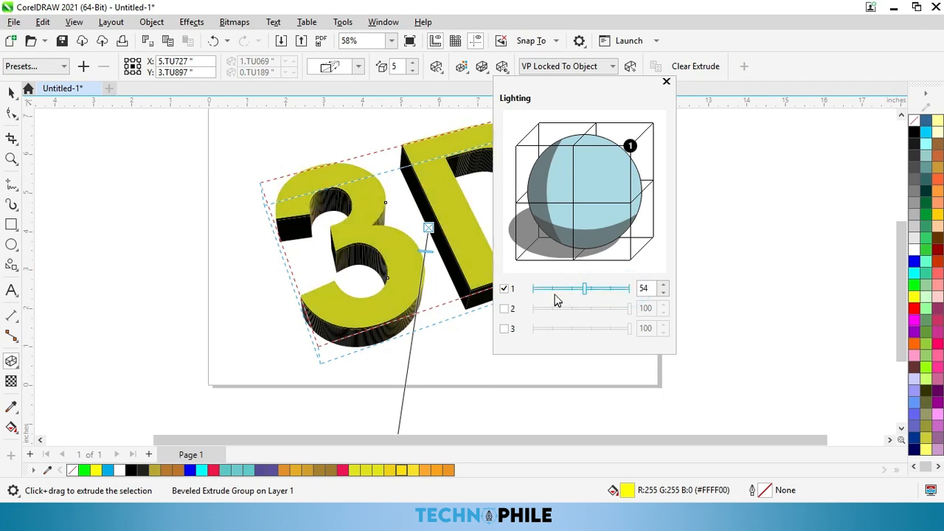
Step: Add light 2 at the front upper-right corner of the lighting cube and move light 1 to the front lower-left corner
left_click(505, 311)
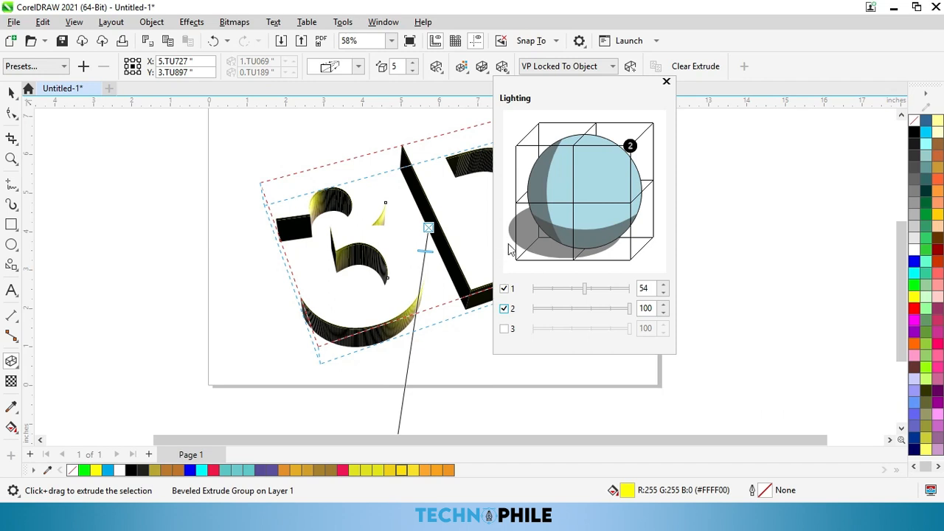
left_click_drag(630, 146, 517, 260)
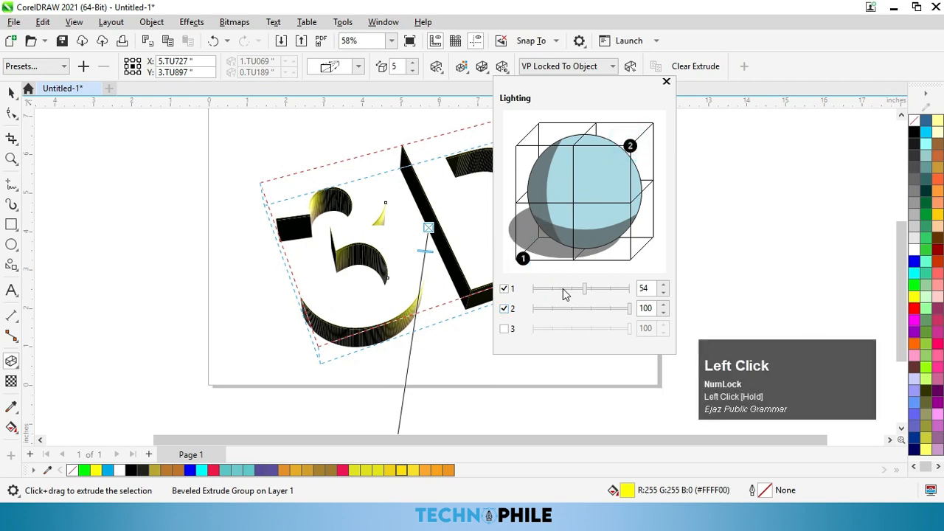
left_click(631, 148)
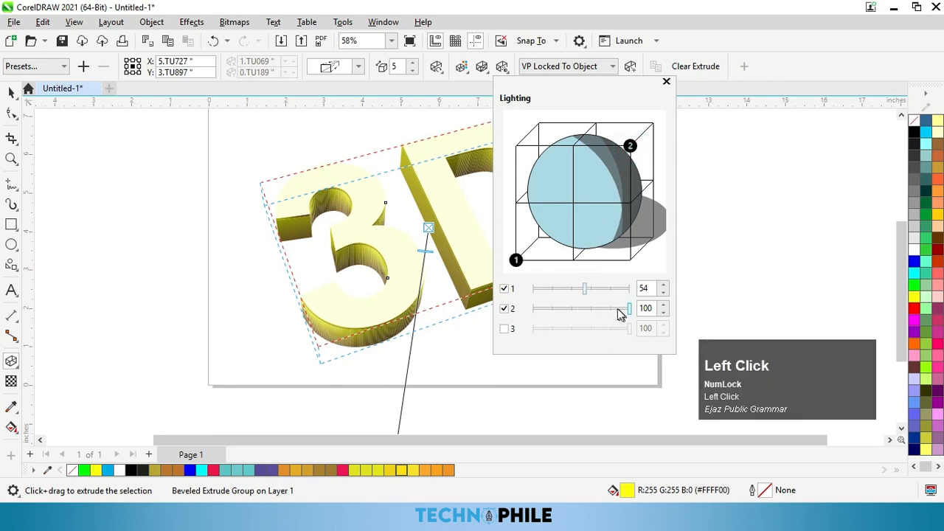
Step: Lower the intensity of light 2 on the extruded 3D text and leave the lighting settings
left_click(577, 310)
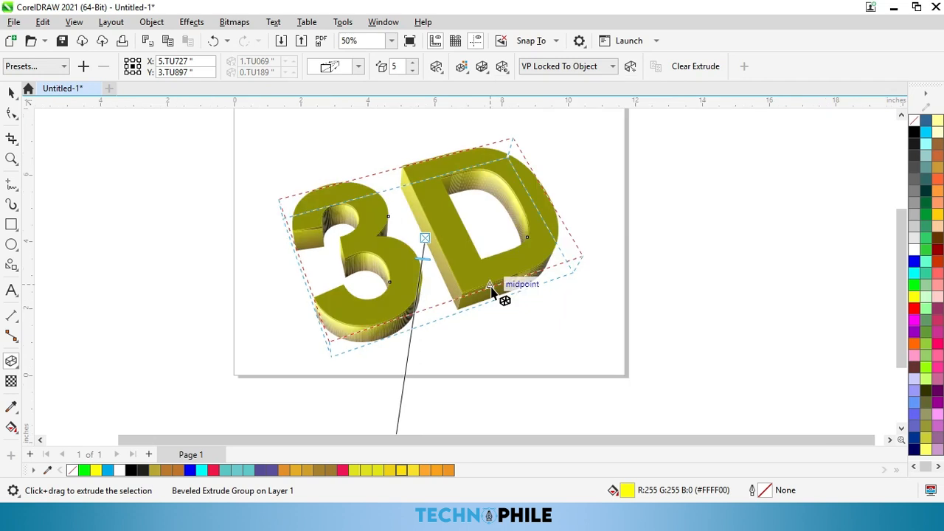
left_click(528, 340)
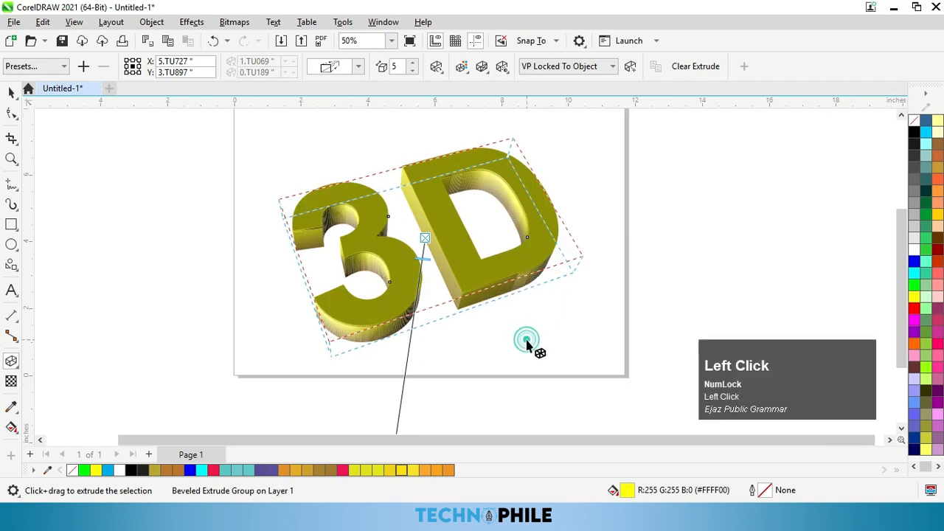
Step: Keep the 3D text's vanishing point locked to the object and rotate the extrusion freely in 3D space
left_click(565, 67)
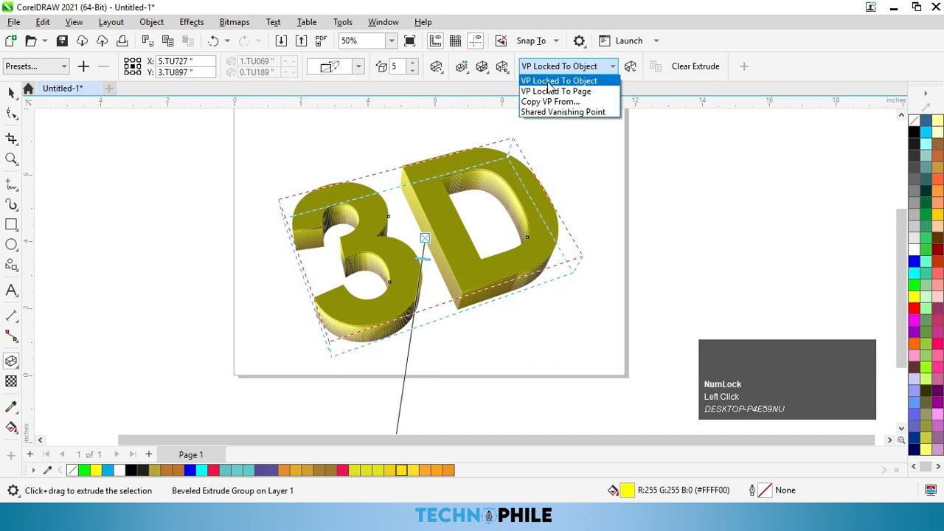
left_click(558, 82)
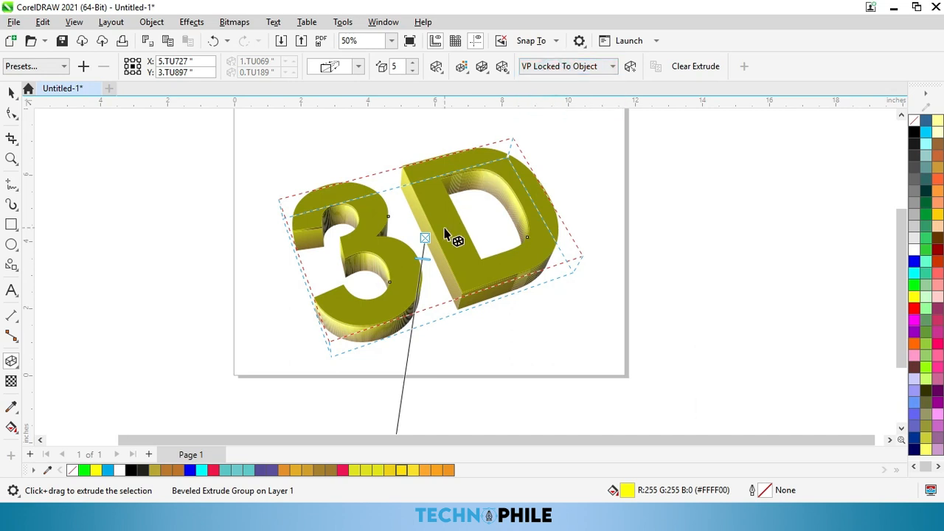
left_click(446, 234)
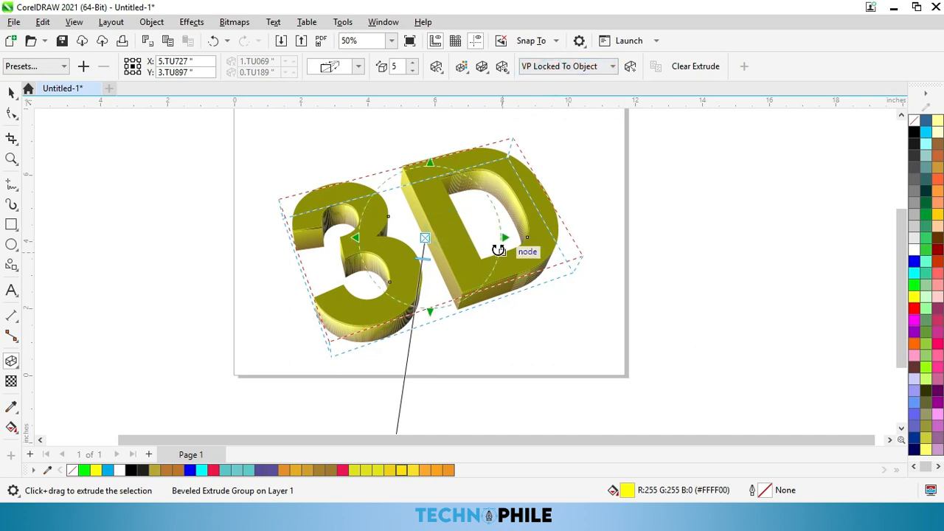
left_click_drag(504, 237, 508, 212)
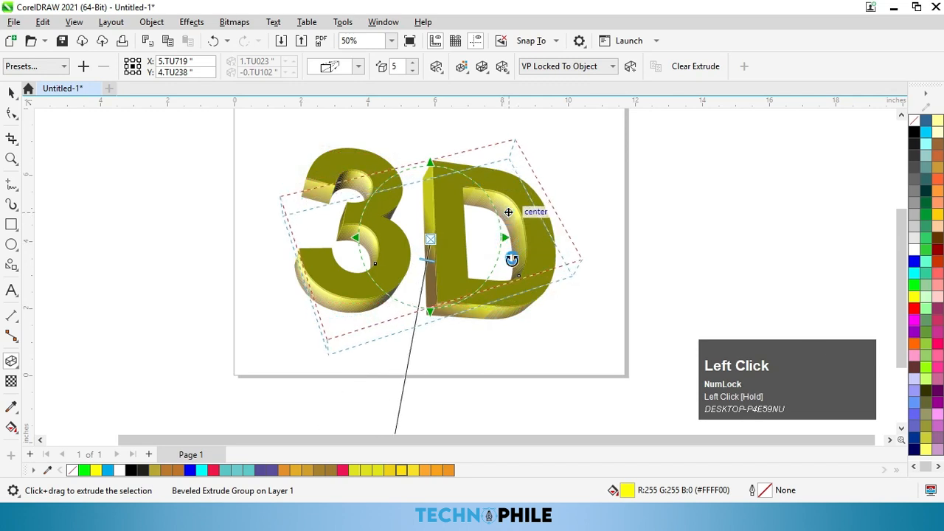
left_click(435, 66)
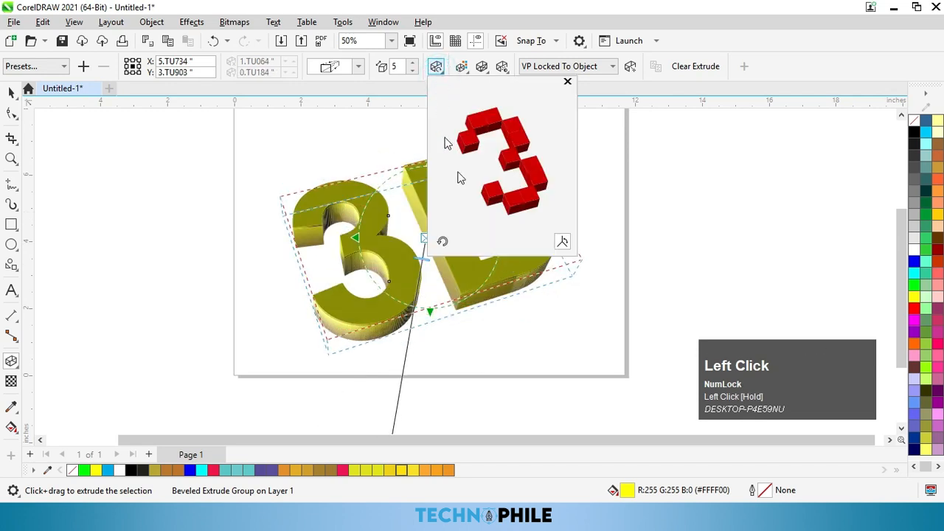
left_click(605, 182)
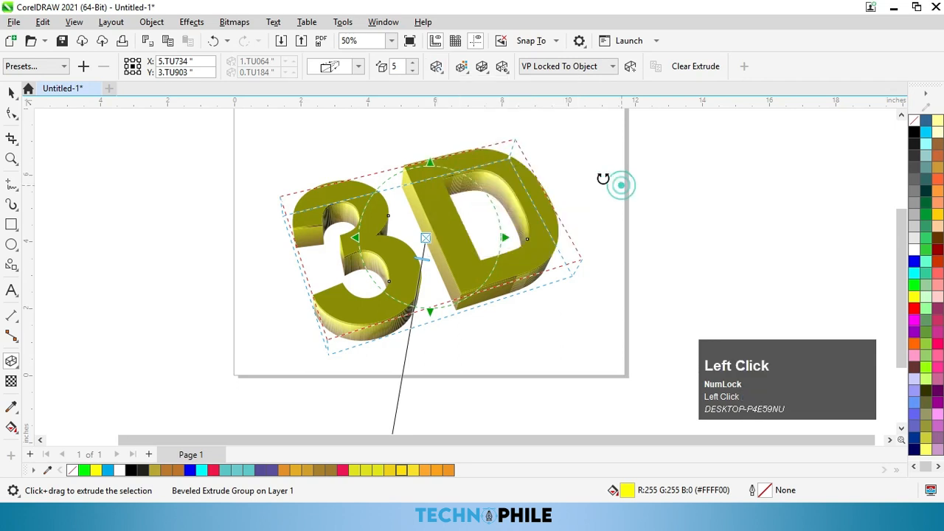
Step: Set the 3D text's vanishing point to VP Locked To Page and try to rotate the extrusion
left_click(549, 67)
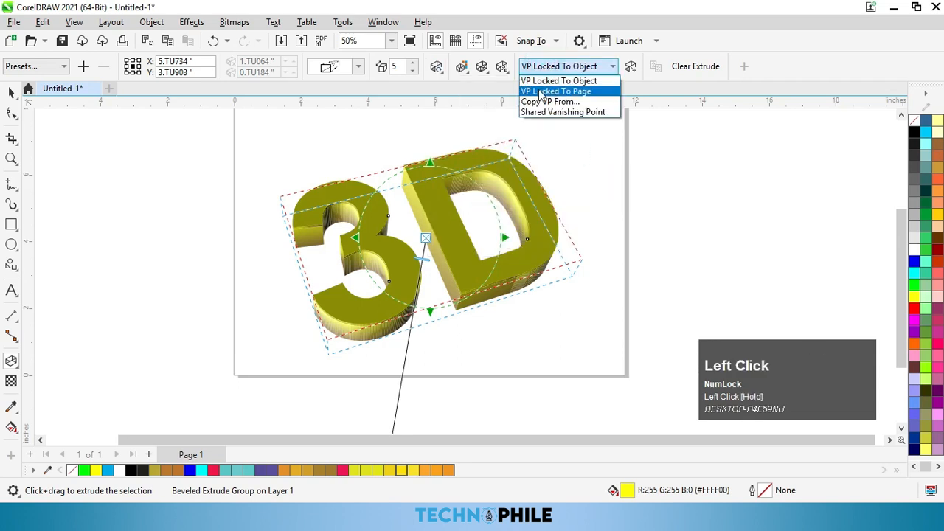
left_click(544, 90)
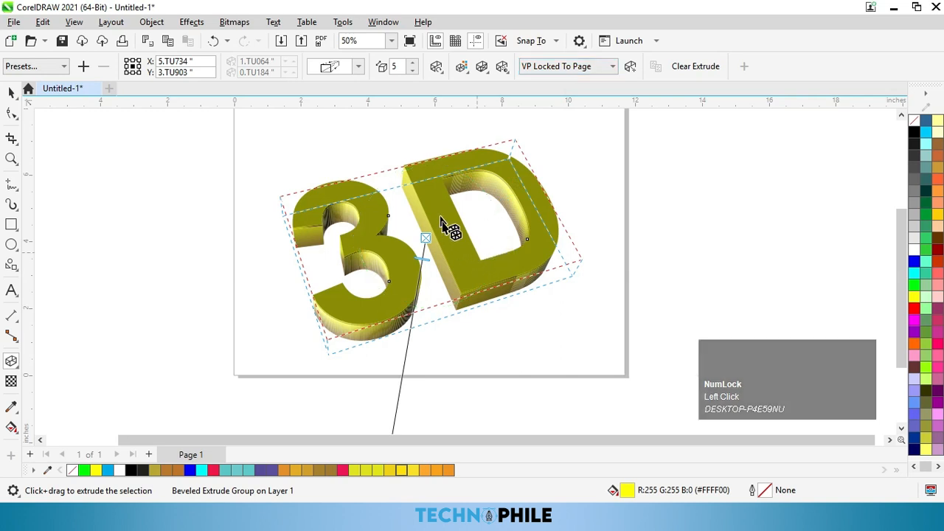
left_click(440, 219)
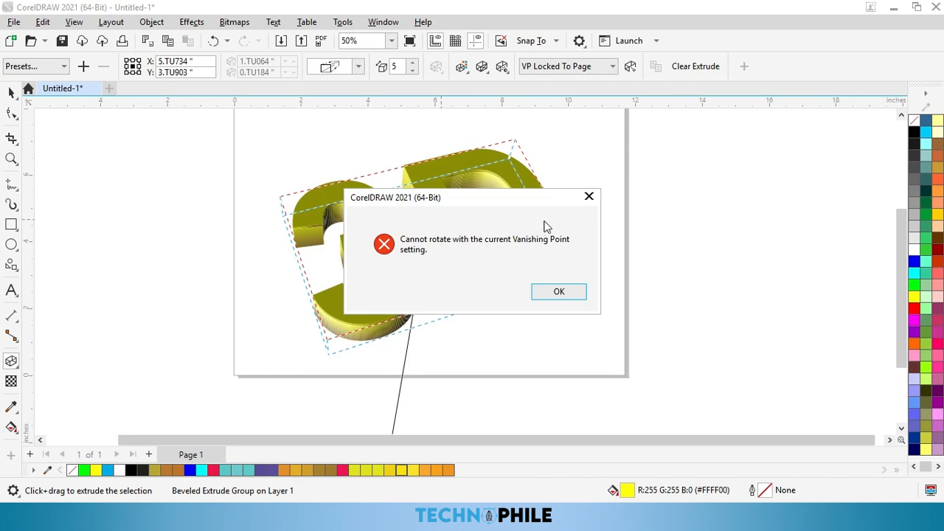
left_click(589, 196)
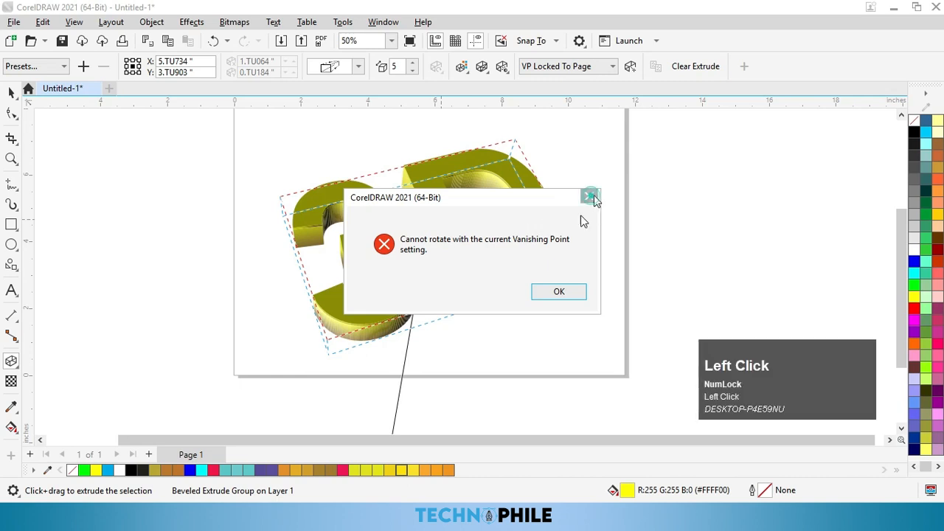
left_click(546, 67)
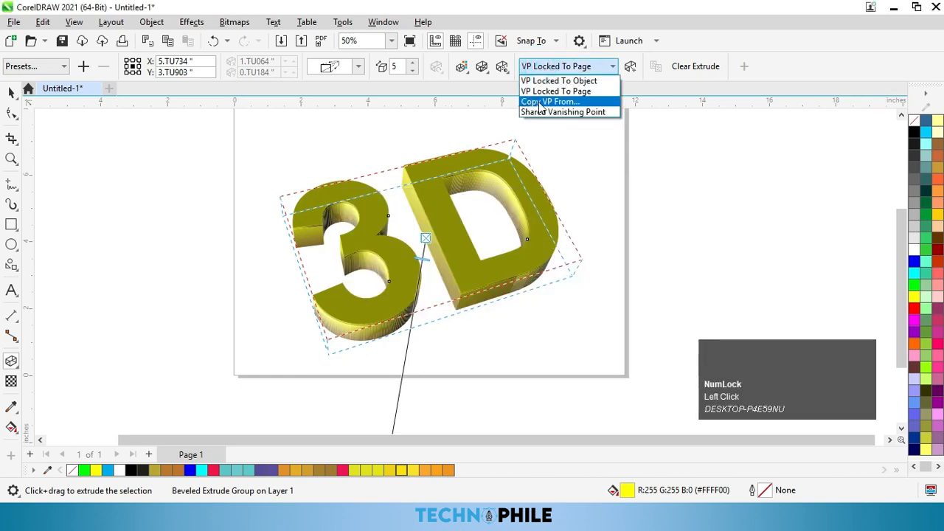
left_click(18, 93)
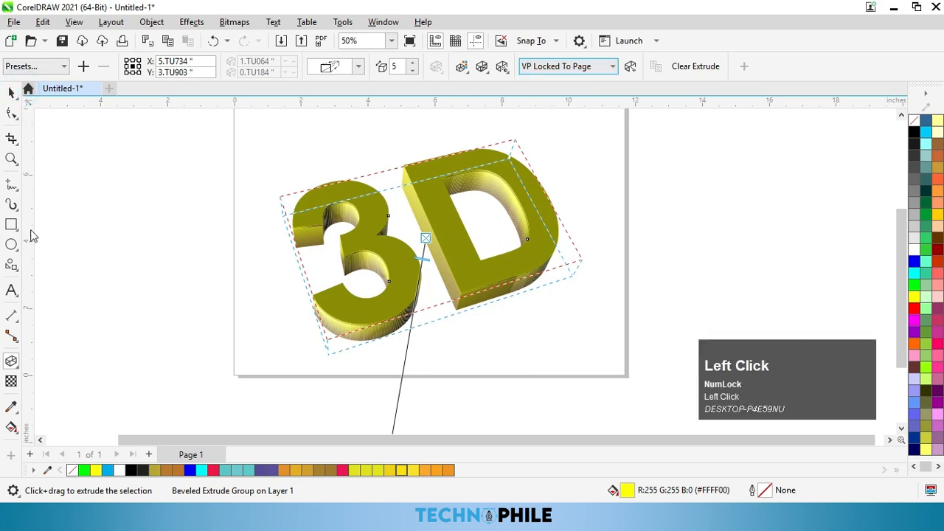
Step: Add the artistic text TECHNOPHILE in the empty area beside the page
left_click(12, 290)
left_click(688, 266)
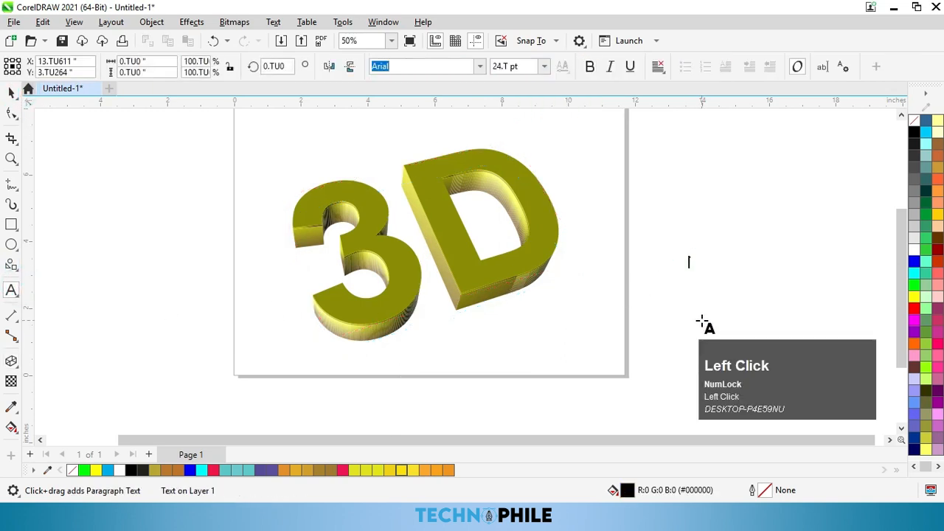
type("TECHNOPH")
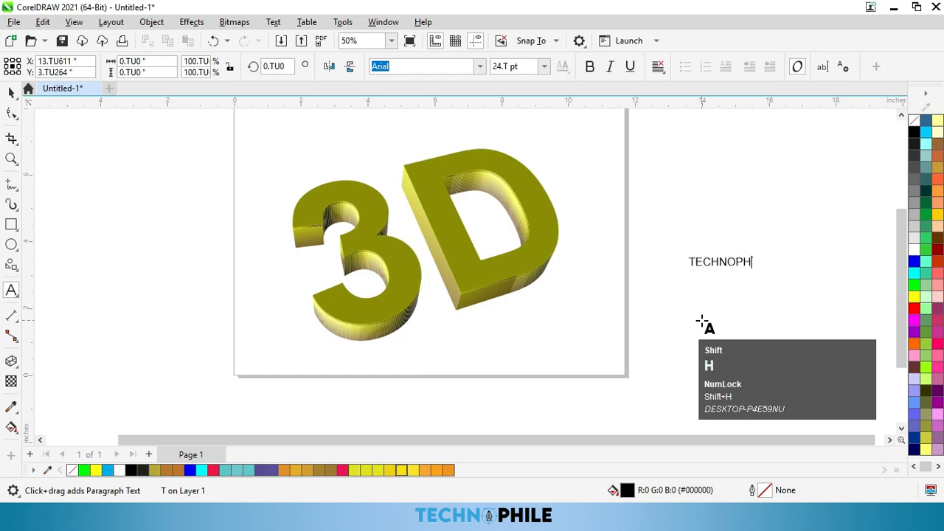
type("ILE")
left_click(11, 91)
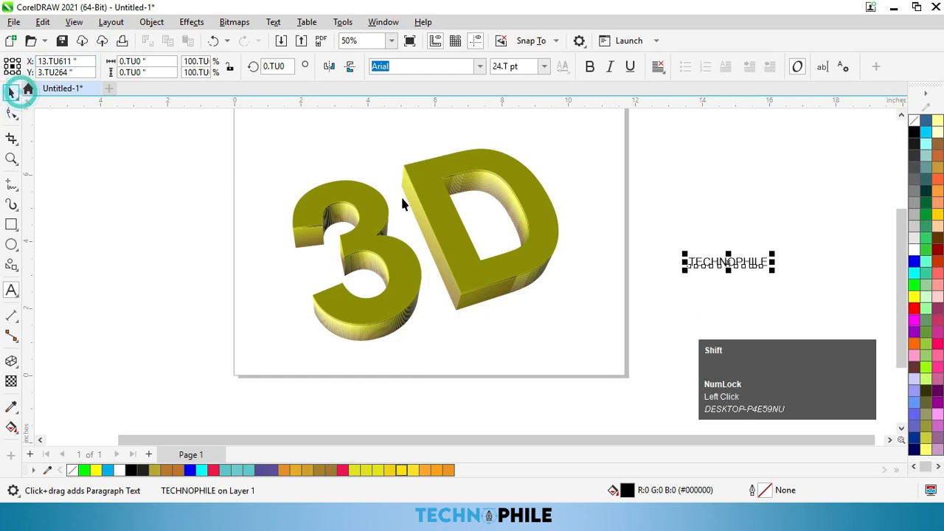
Step: Enlarge the TECHNOPHILE text to about 61 pt, shifting it slightly upward, and make it bold
left_click_drag(771, 270, 762, 288)
left_click_drag(705, 264, 706, 235)
left_click(589, 68)
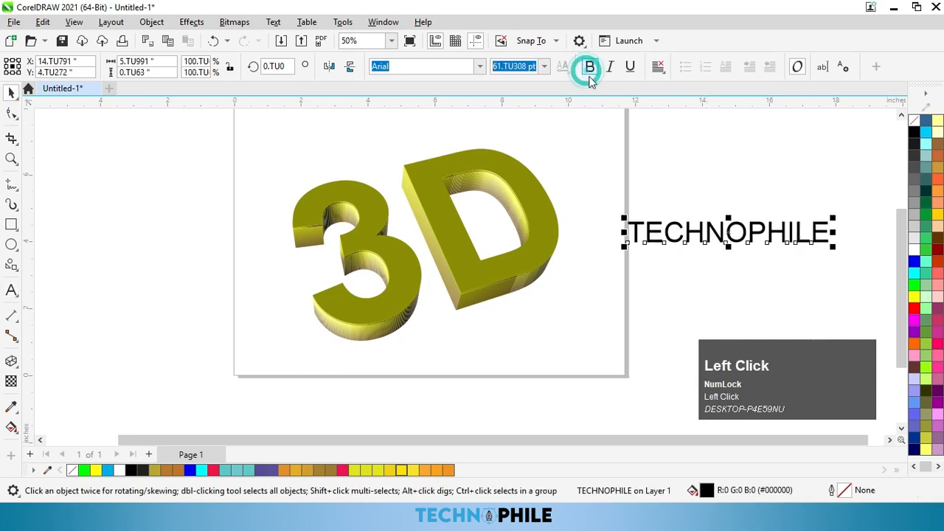
Step: Extrude the TECHNOPHILE text and copy its vanishing point from the extruded 3D text with Copy VP From
left_click(11, 361)
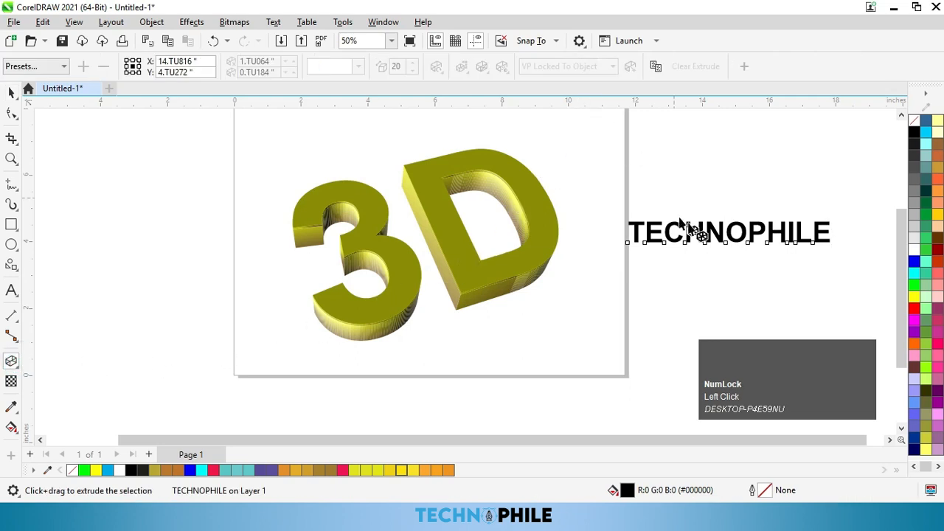
left_click_drag(720, 235, 870, 221)
scroll(870, 219, "up", 2)
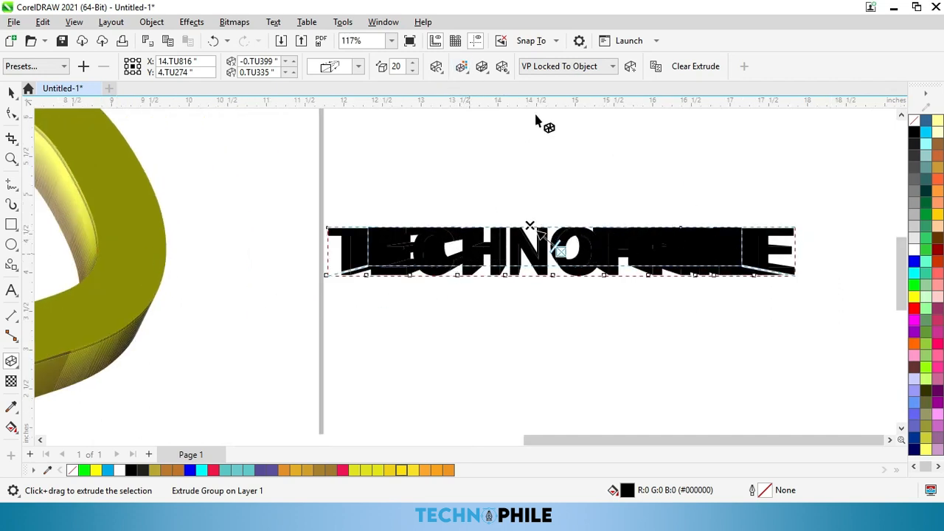
left_click(575, 67)
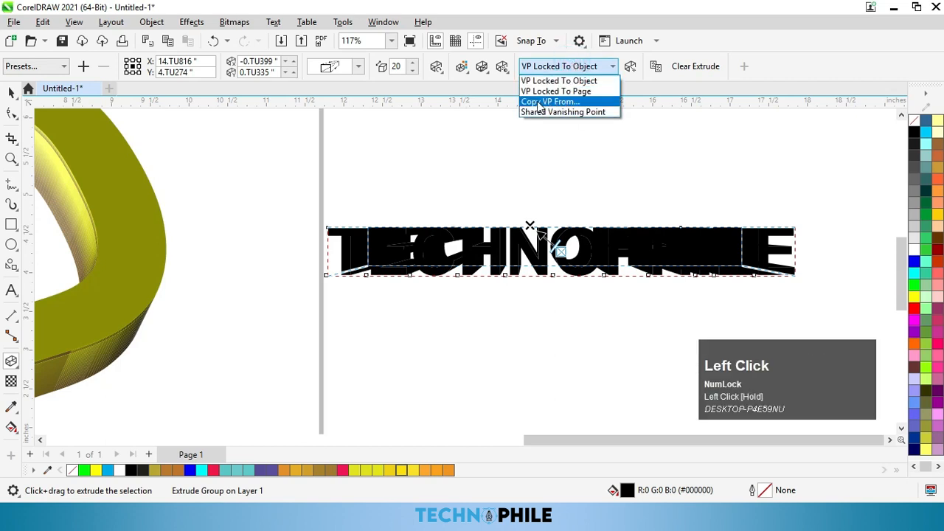
left_click(560, 103)
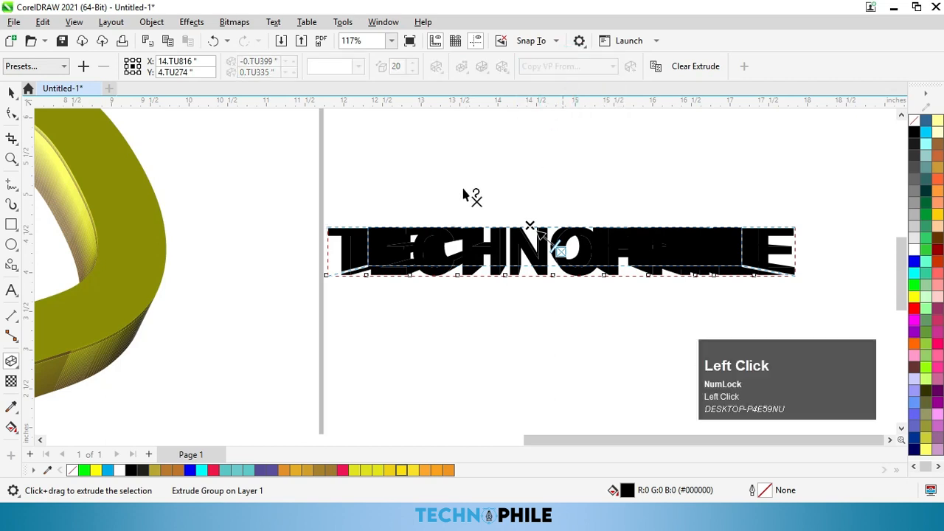
left_click(134, 258)
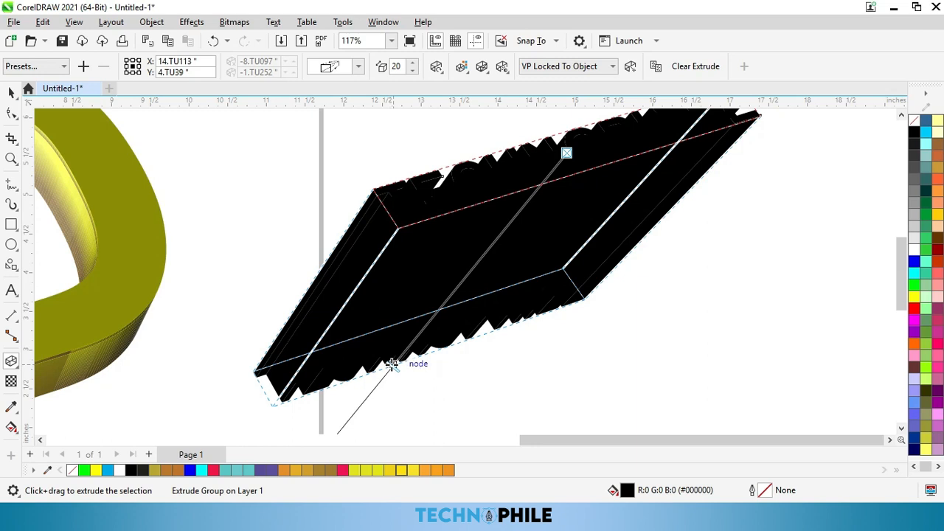
Step: Try a yellow fill on the TECHNOPHILE extrusion, reduce its depth to 1, and fill it red, R255 G0 B0
left_click(618, 276)
left_click(914, 299)
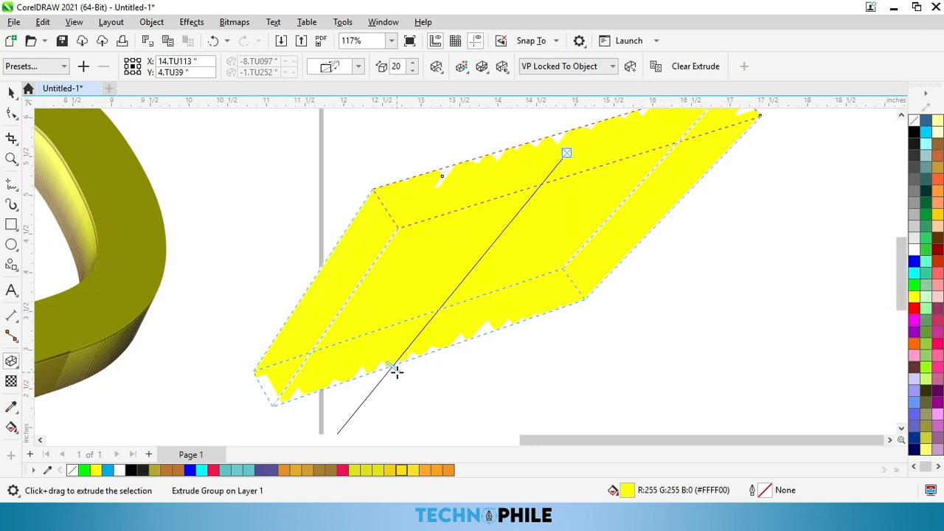
left_click_drag(396, 371, 534, 237)
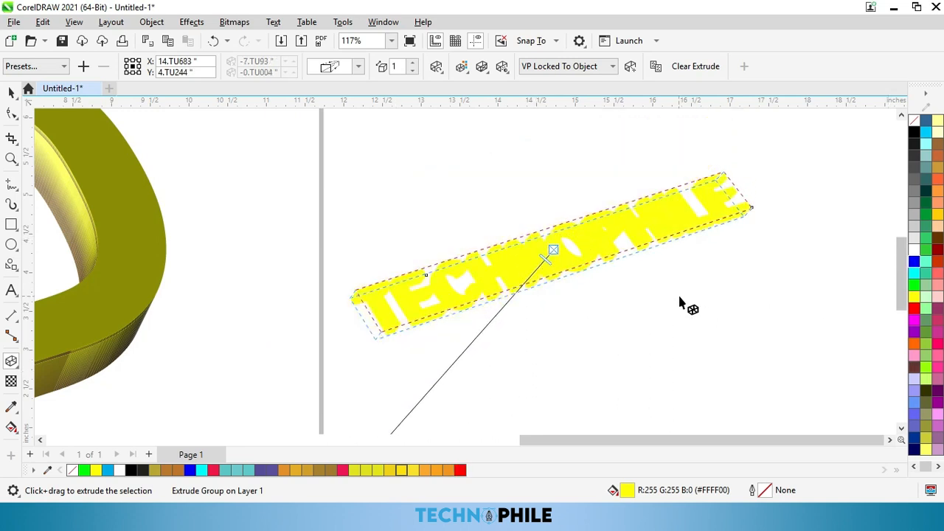
left_click(914, 309)
scroll(667, 201, "down", 2)
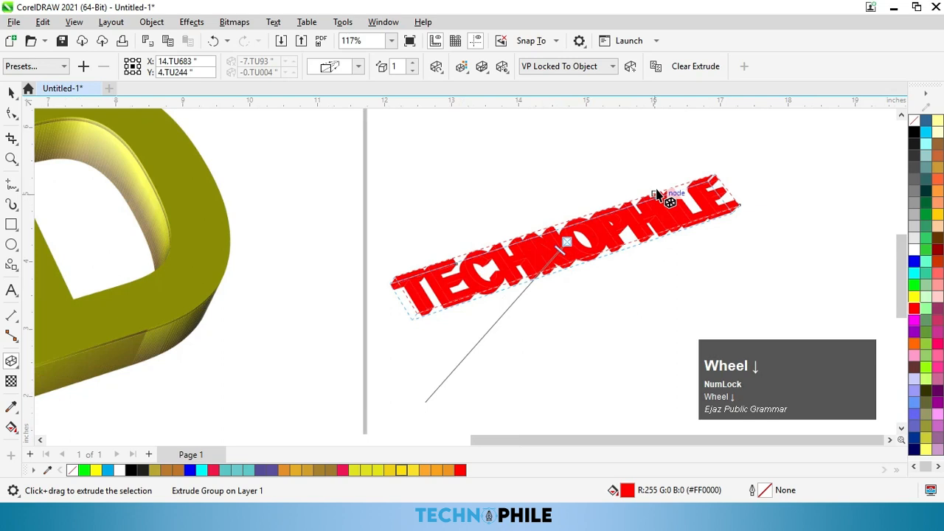
scroll(645, 244, "down", 1)
Step: Undo the last change and place a duplicate of the red TECHNOPHILE extrusion diagonally below the original
key("ctrl+z")
left_click_drag(582, 247, 666, 330)
right_click(666, 330)
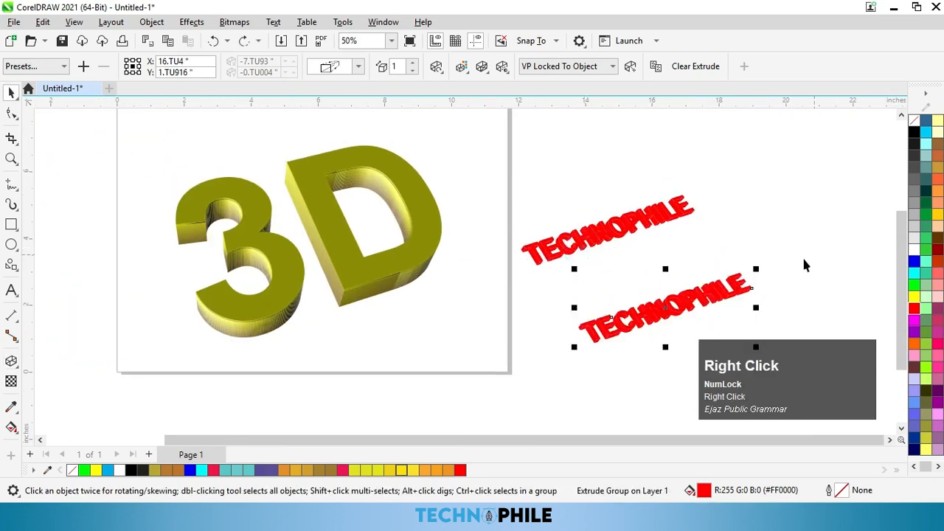
Step: Give the duplicated TECHNOPHILE extrusion a Shared Vanishing Point with the original above it
left_click(564, 66)
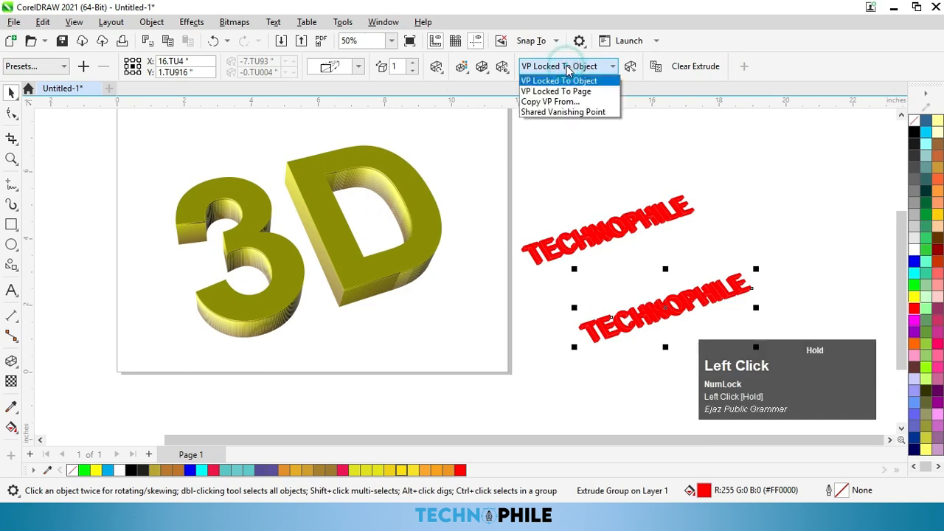
left_click(566, 113)
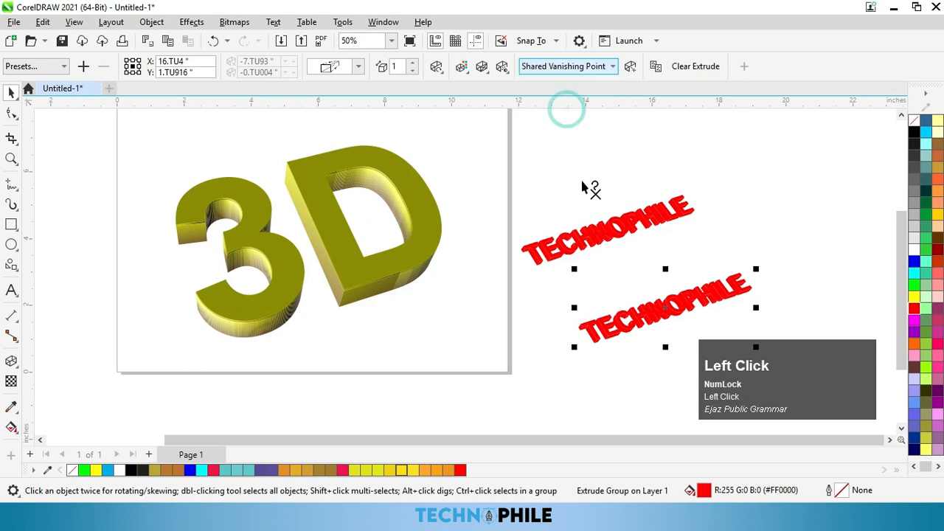
left_click(597, 245)
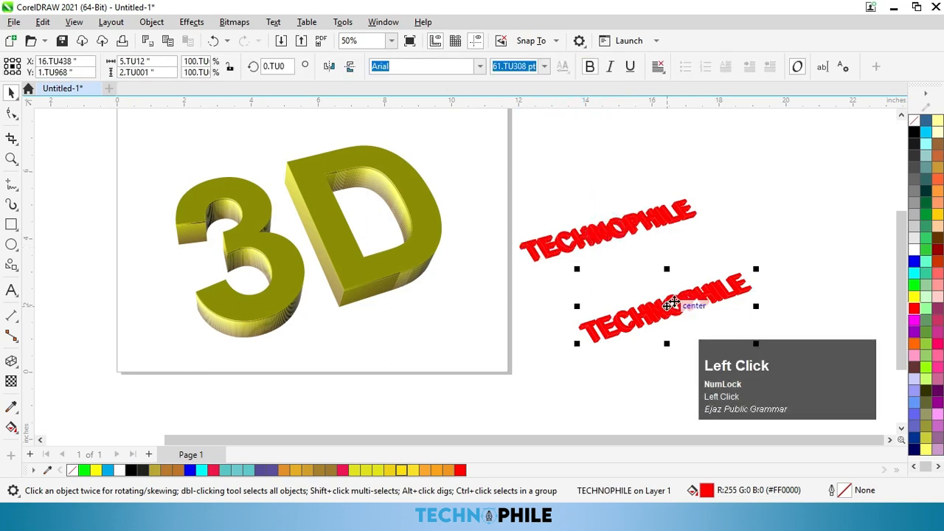
Step: Rotate the linked TECHNOPHILE extrusions clockwise through the lower copy's rotation ring and fill the lower copy yellow
left_click(11, 360)
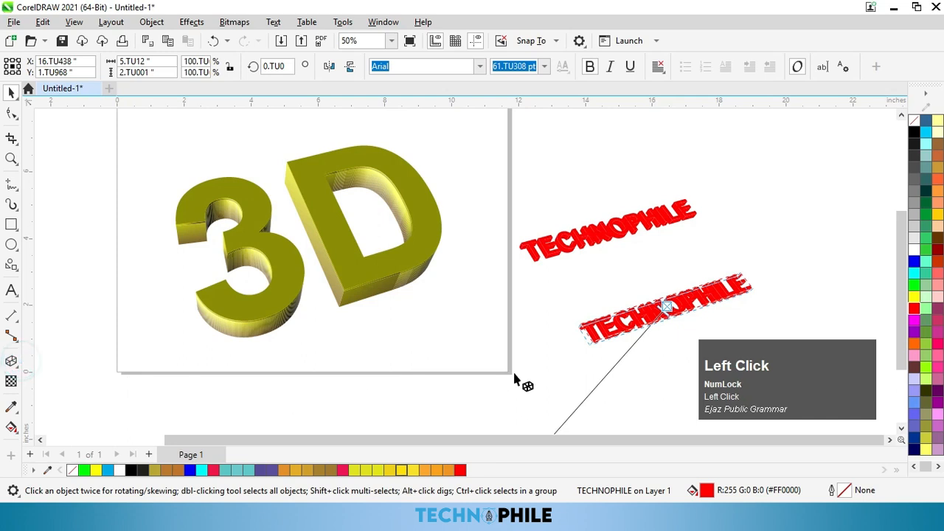
left_click(693, 308)
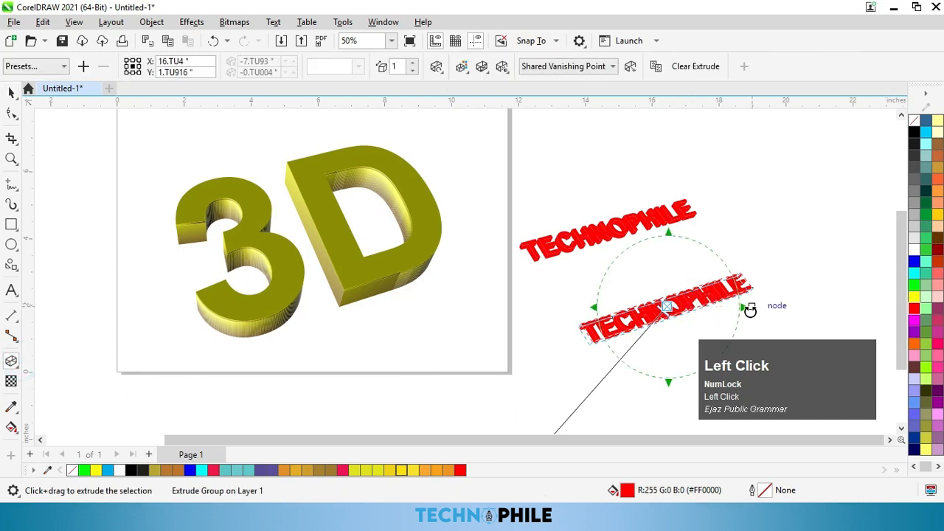
left_click_drag(747, 306, 677, 247)
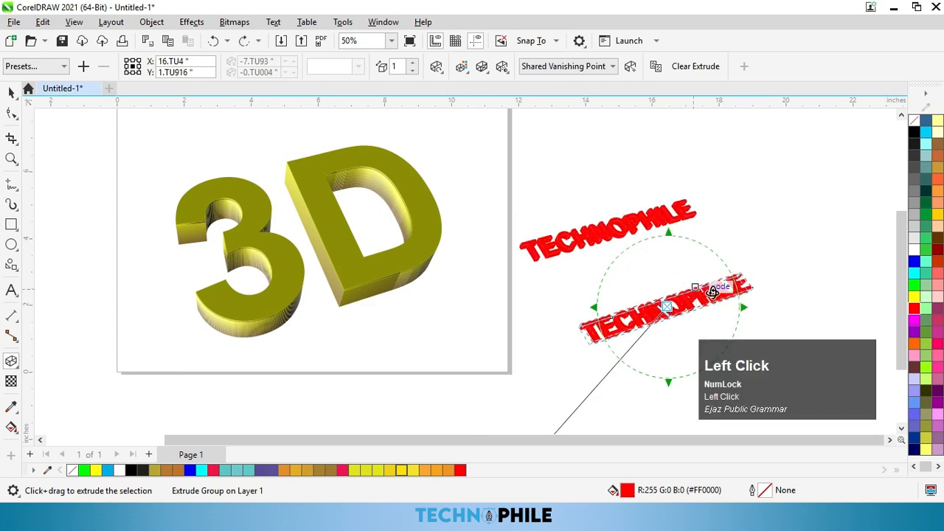
left_click_drag(747, 307, 741, 332)
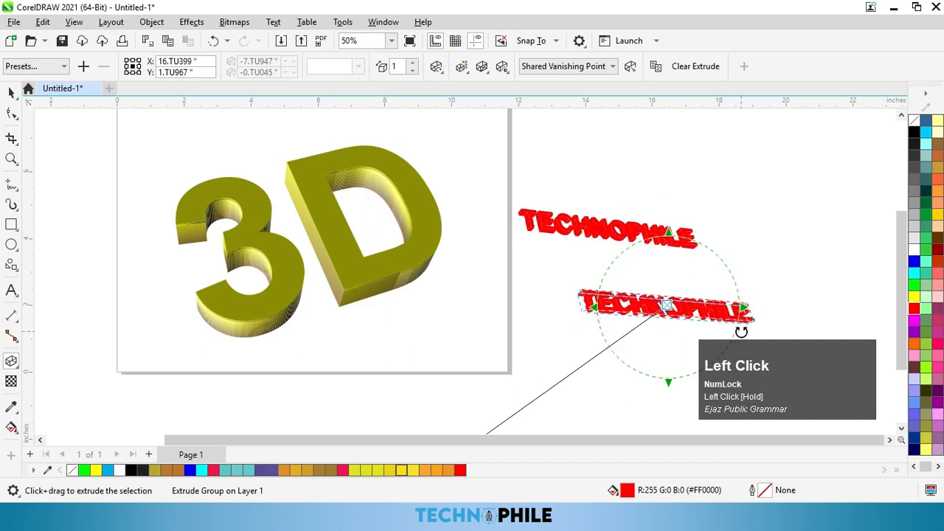
left_click(914, 296)
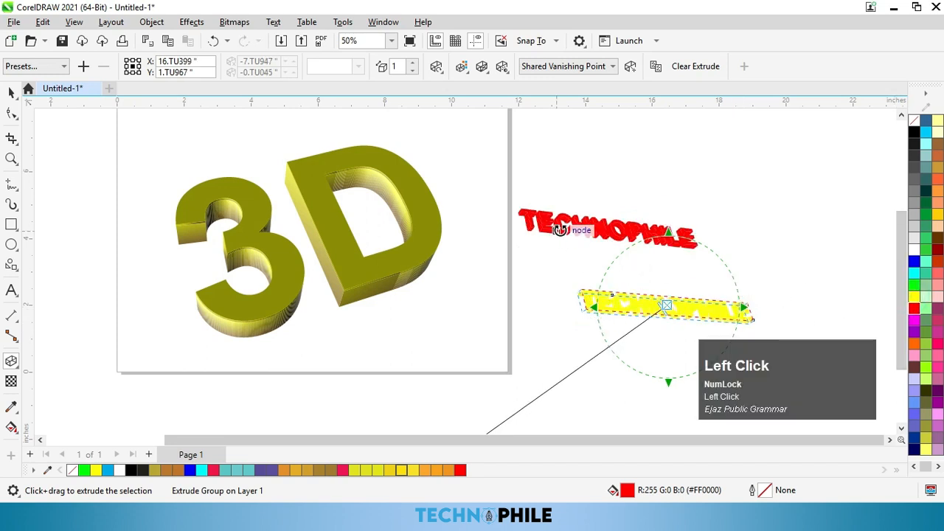
Step: Deepen the yellow TECHNOPHILE extrusion to a depth of 11 and rotate the linked extrusions counterclockwise
left_click_drag(665, 307, 637, 353)
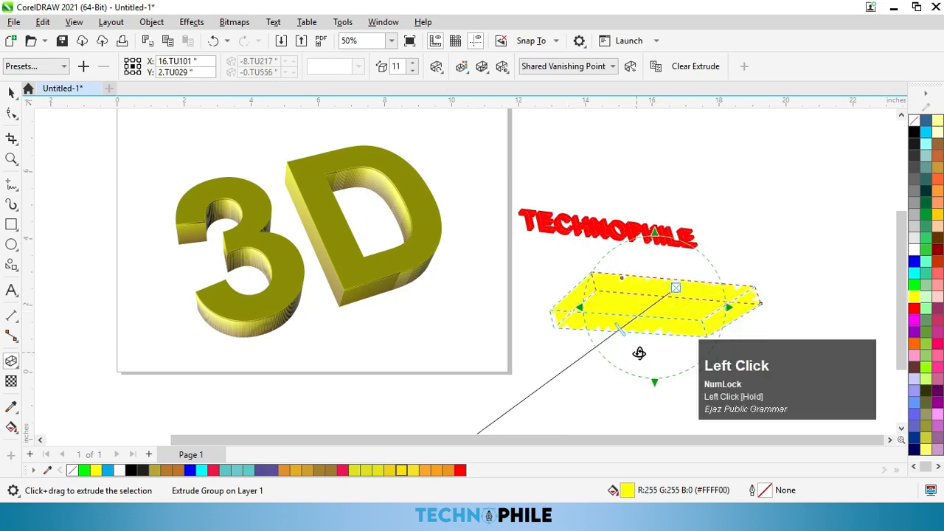
mouse_move(727, 304)
left_mouse_down()
mouse_move(727, 279)
mouse_move(727, 295)
left_mouse_up()
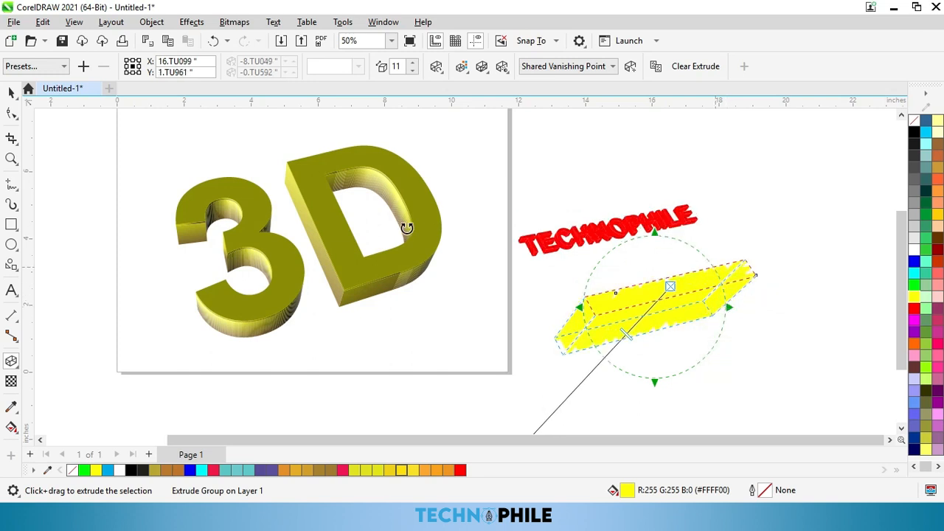
Step: Delete the red and yellow TECHNOPHILE extrusions beside the page
left_click(9, 91)
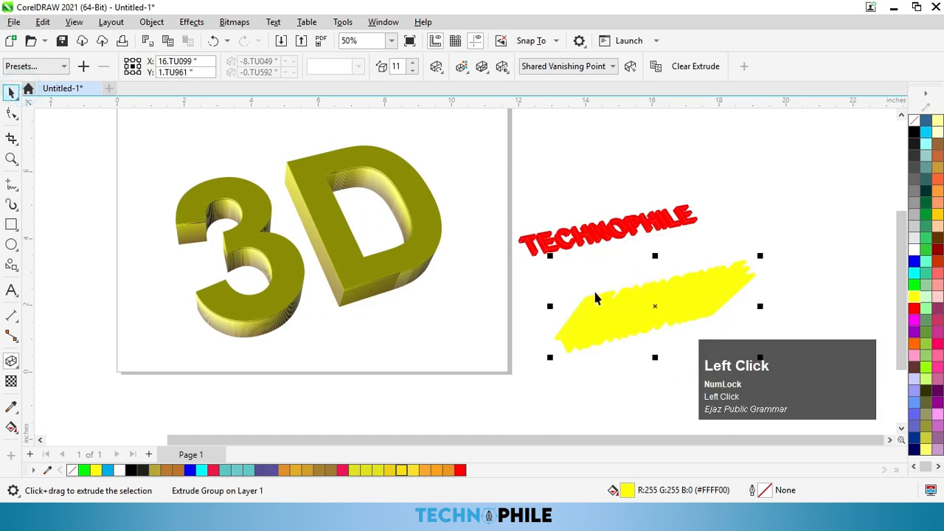
left_click(609, 235)
key("Delete")
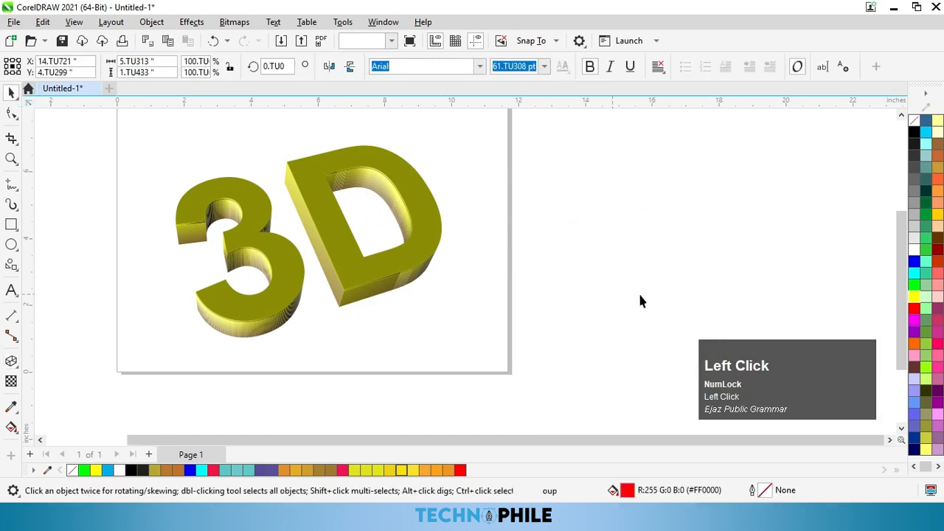
Step: Add a person's first name in capitals as artistic text beside the page, enlarged to about 138 pt and bold
left_click(11, 290)
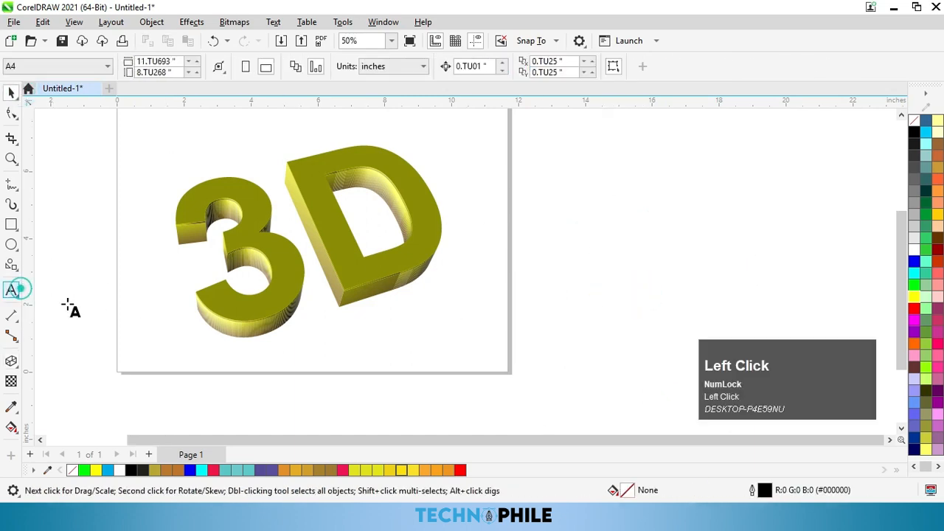
left_click(579, 215)
type("ISRAR")
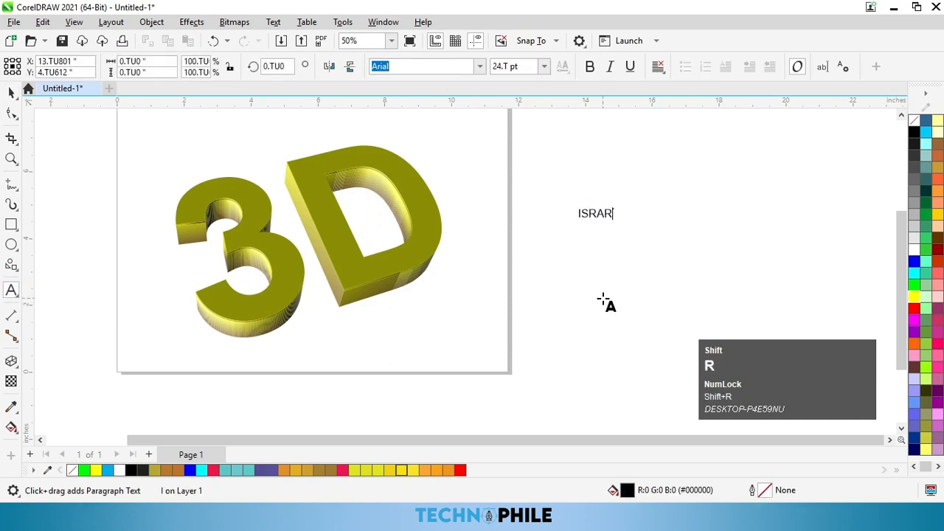
left_click(11, 93)
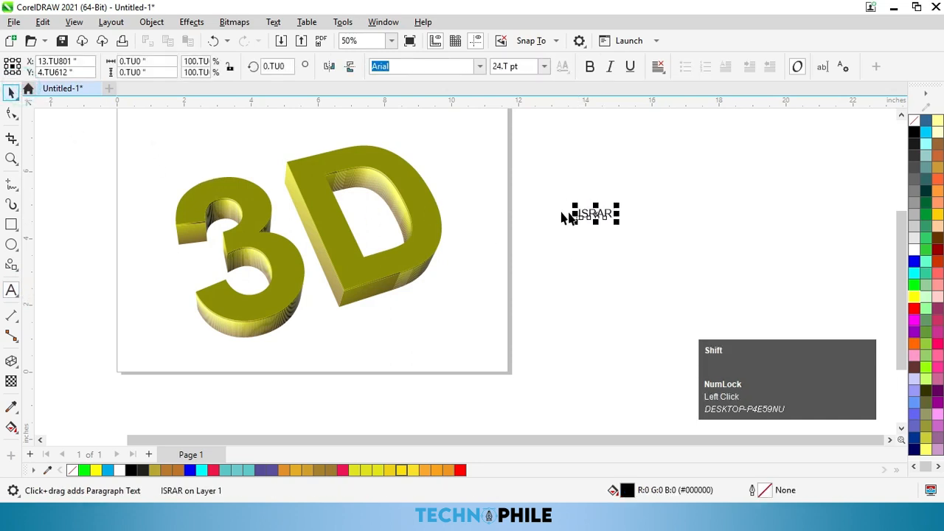
left_click_drag(616, 225, 638, 220)
left_click(589, 66)
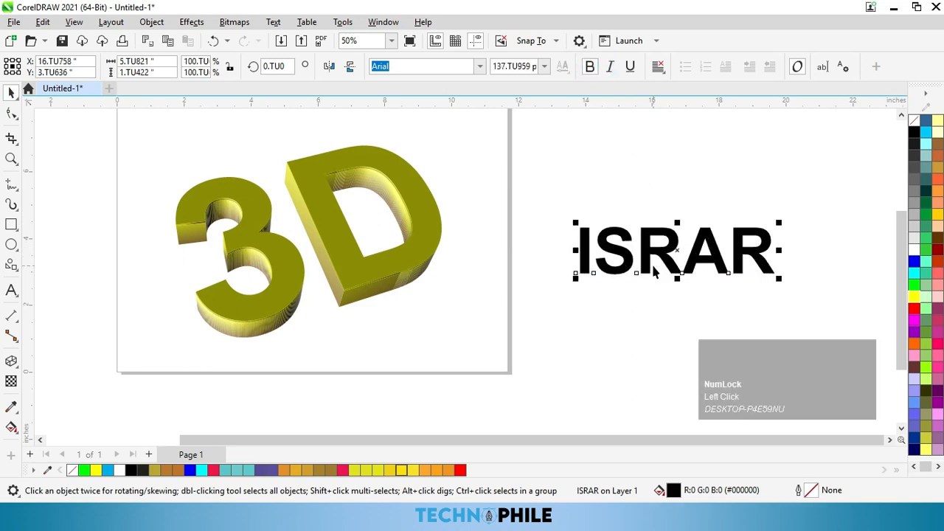
Step: Copy the extrude properties of the "3D" text onto the bold name text
left_click(11, 362)
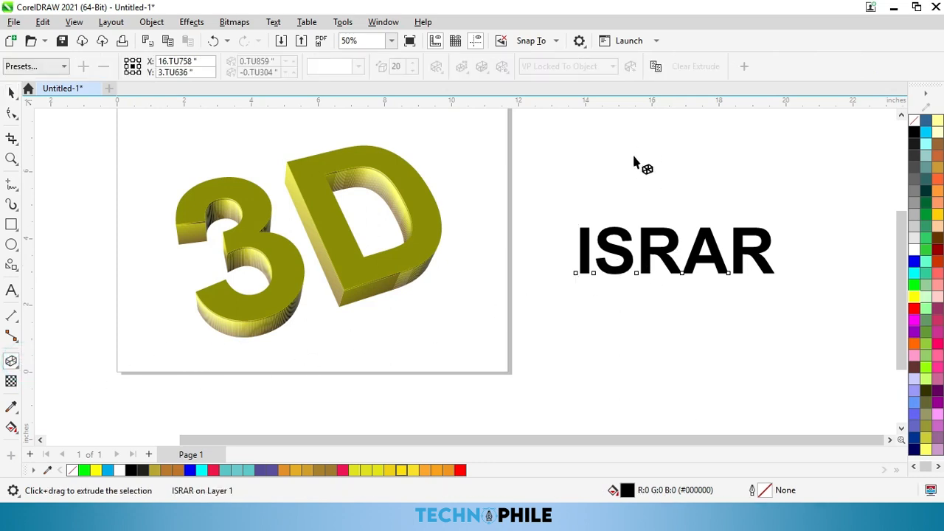
left_click(654, 67)
left_click(398, 197)
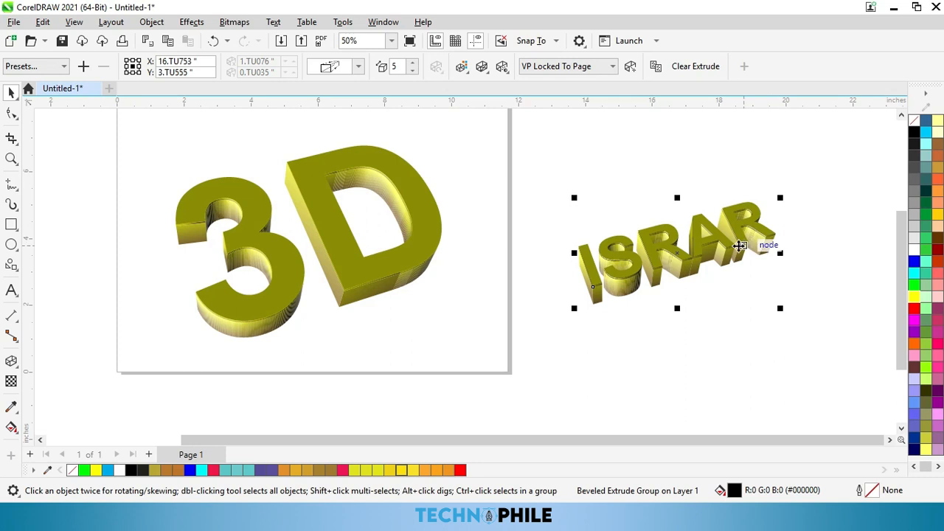
left_click(433, 336)
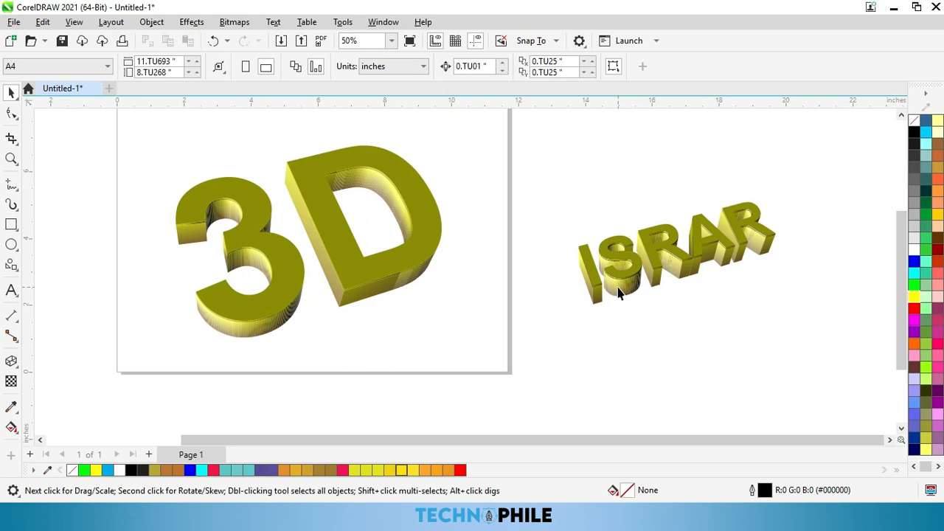
Step: Clear the extrusion from the name text beside the page
left_click(603, 289)
scroll(603, 289, "down", 1)
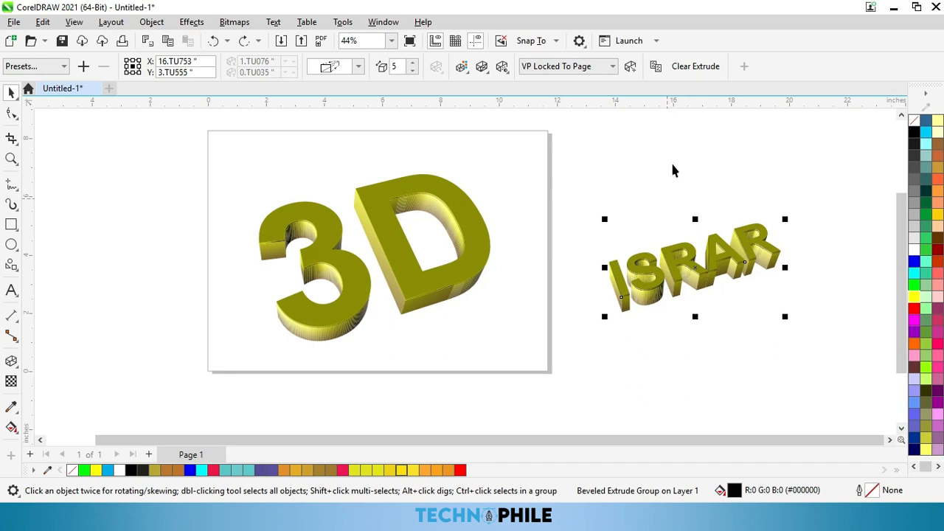
left_click(695, 67)
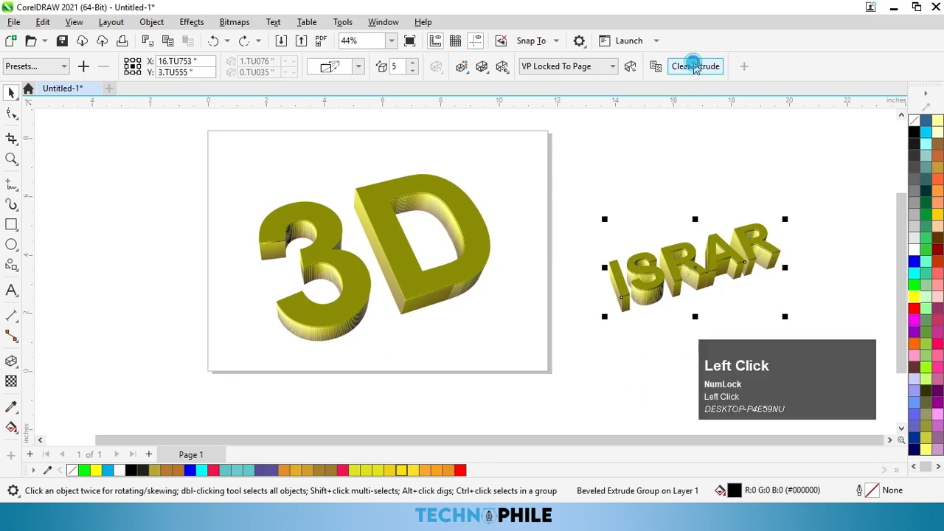
left_click(668, 216)
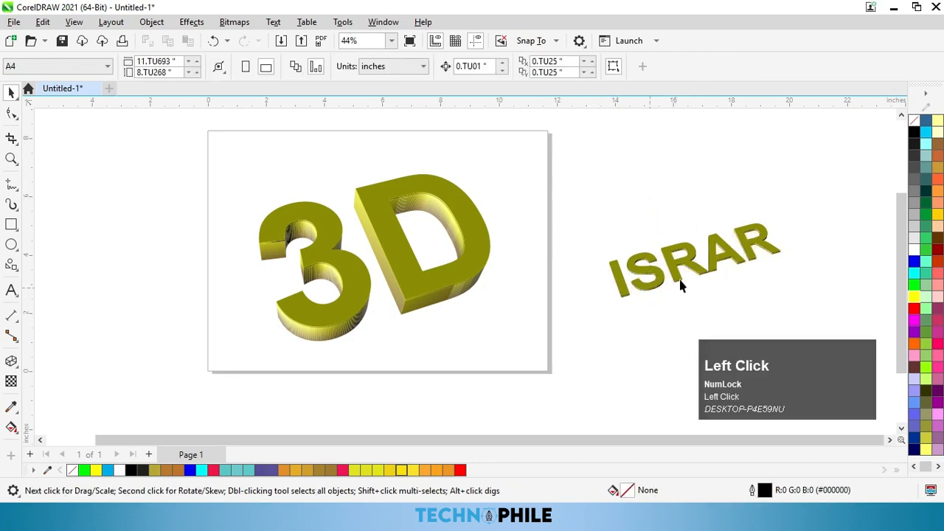